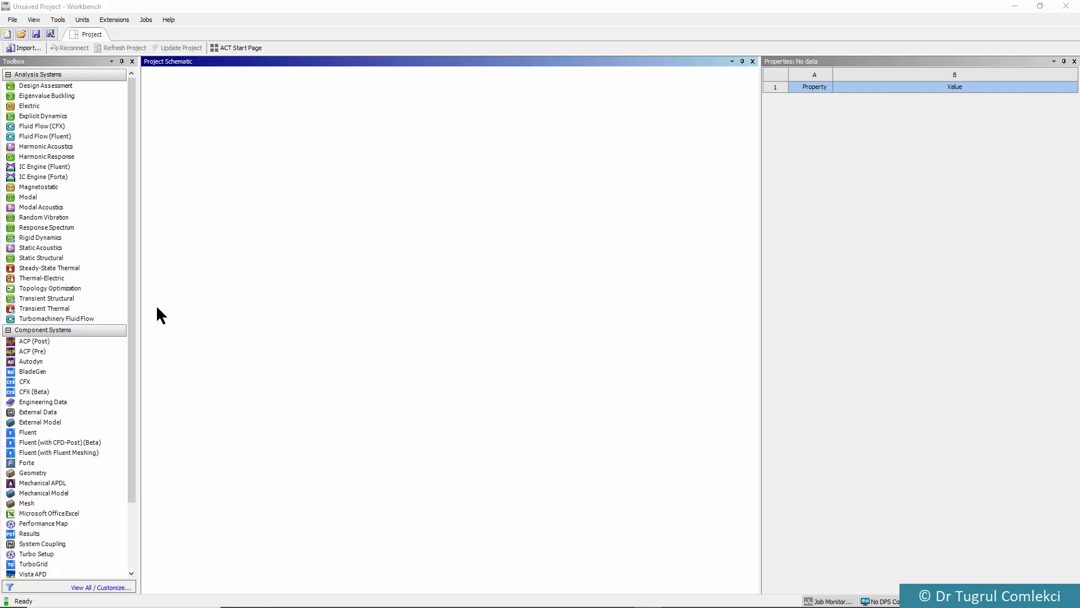
Add a Transient Thermal analysis system to the project and set its geometry analysis type to 2D
left_click(30, 301)
left_click_drag(31, 309, 183, 135)
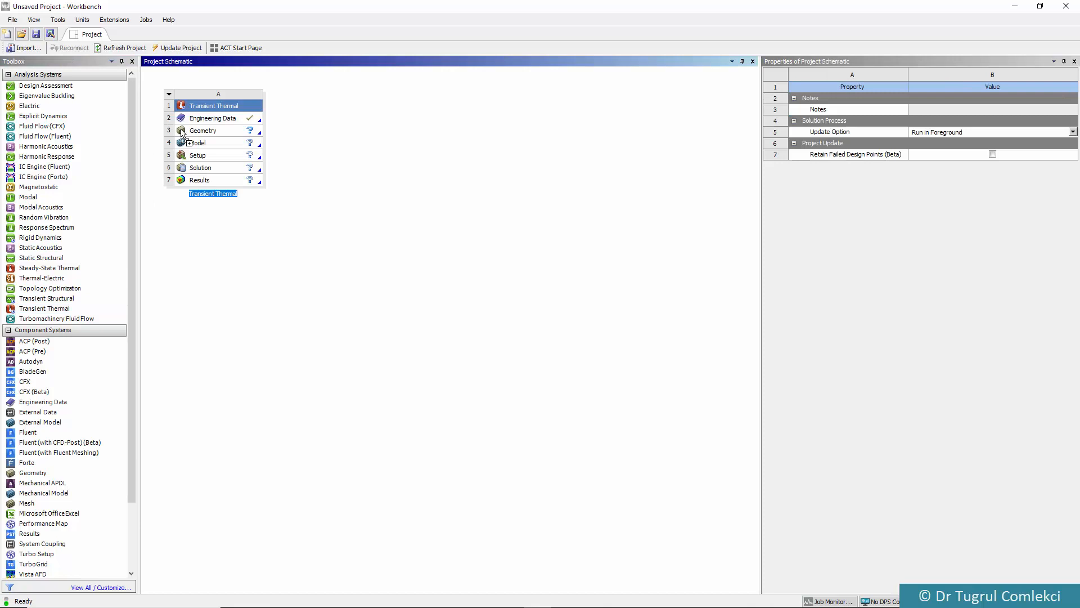
left_click(214, 130)
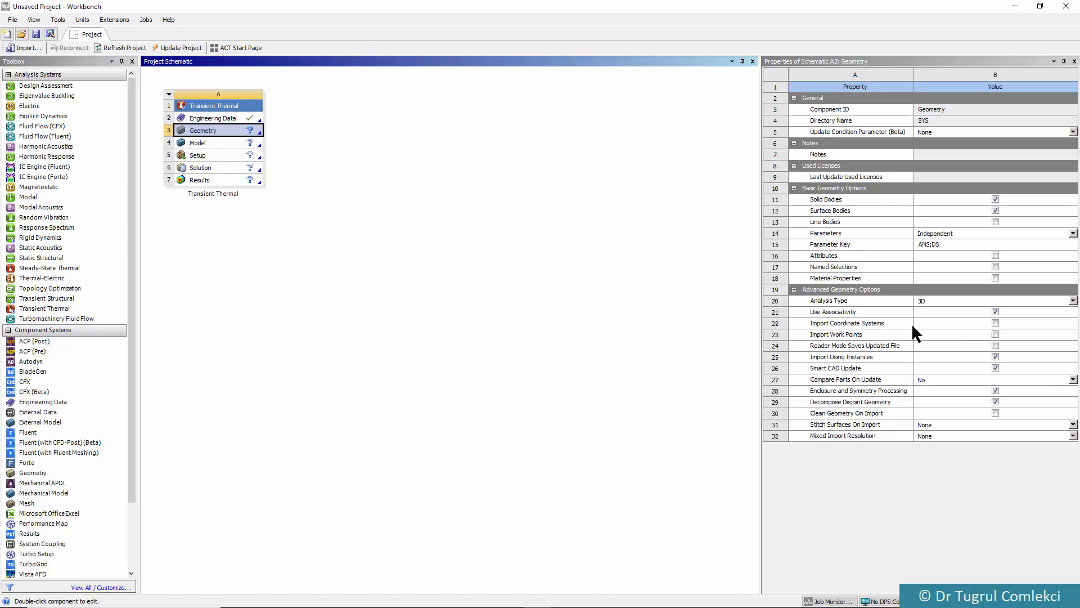
left_click(926, 299)
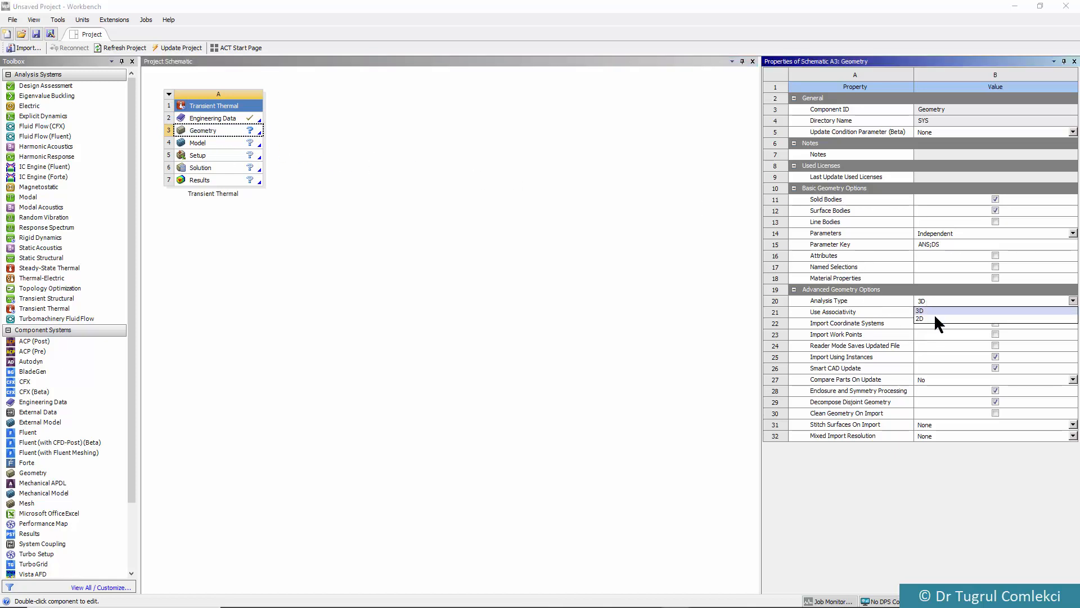
left_click(935, 318)
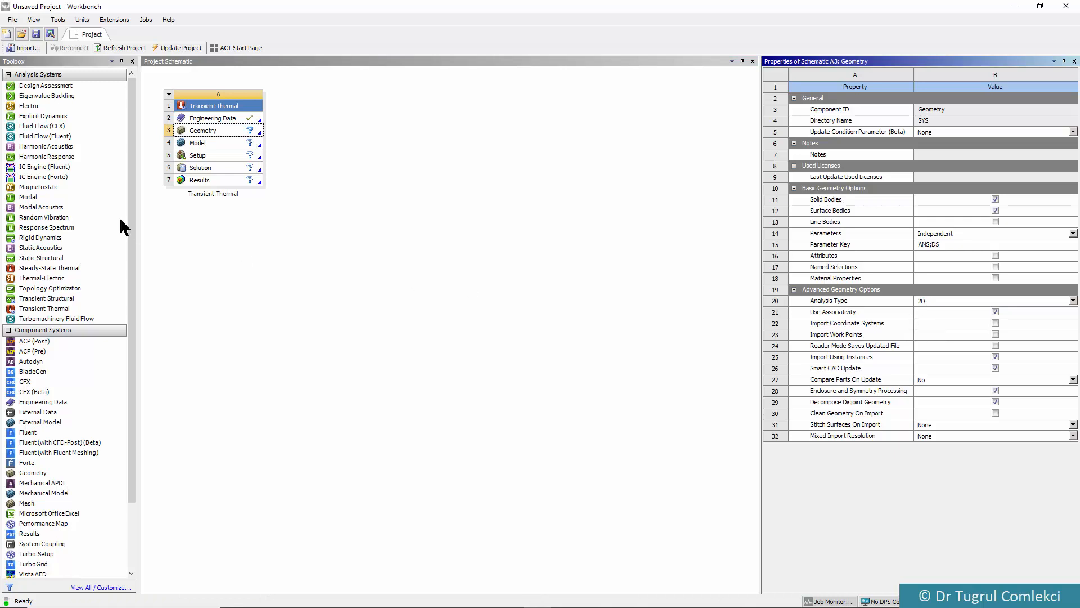
Create a new DesignModeler geometry for the Transient Thermal system and start sketching face-on to XYPlane
right_click(202, 129)
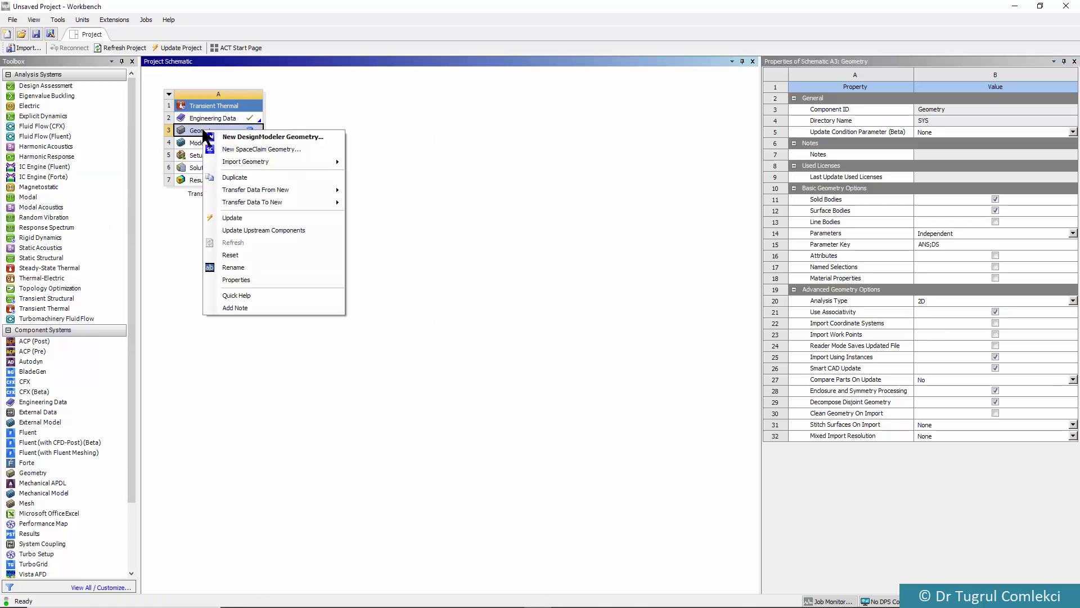
left_click(223, 137)
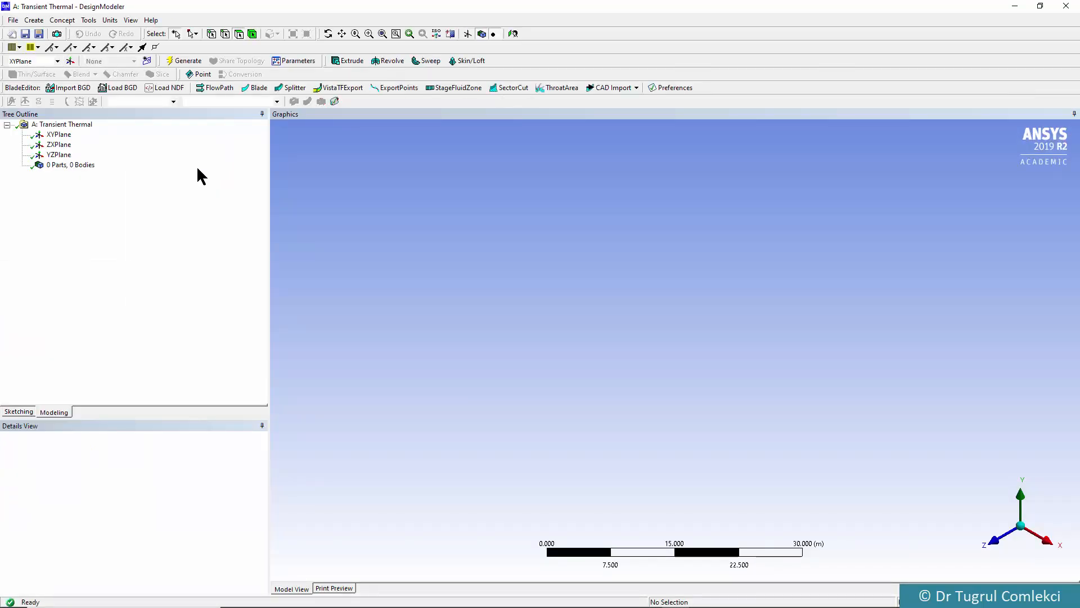
left_click(51, 135)
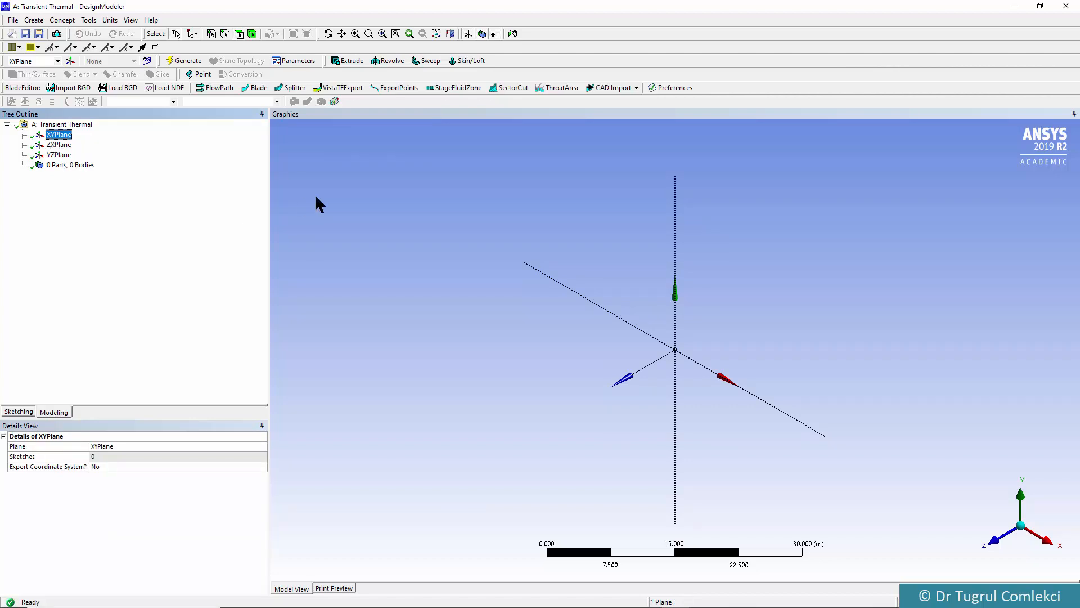
left_click(513, 33)
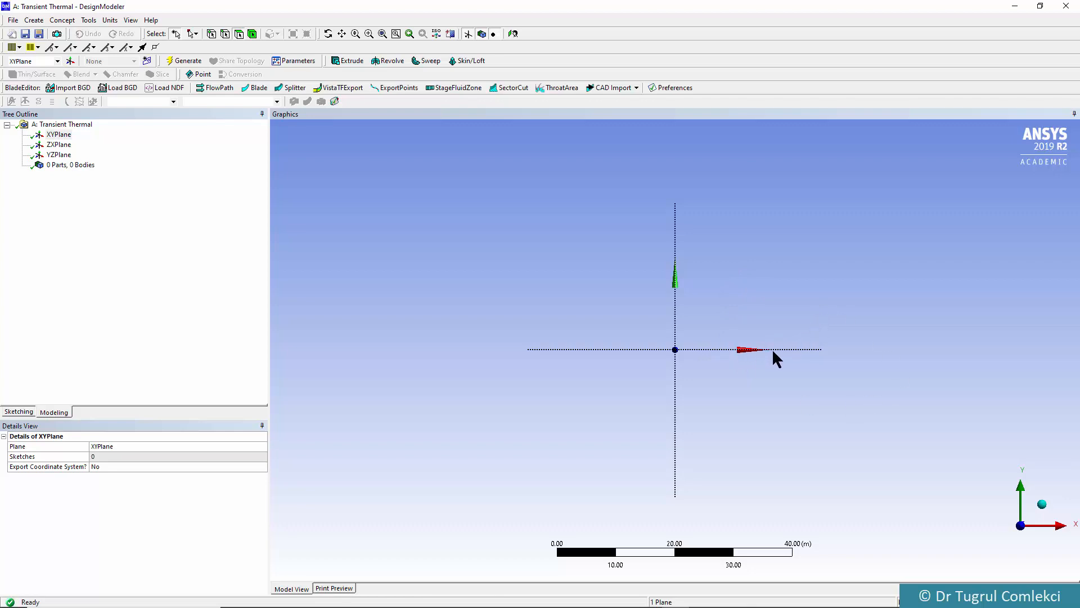
left_click(20, 412)
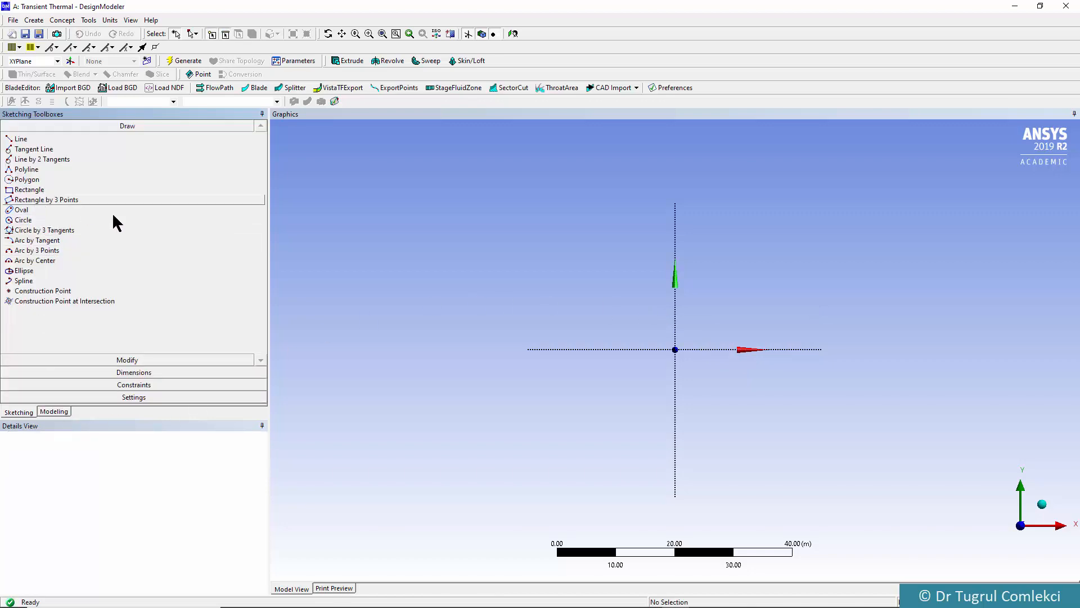
Sketch a rectangle about 0.23 m wide and 0.44 m tall, standing on the positive X axis clear of the Y axis
scroll(681, 363, "up", 3)
scroll(683, 365, "up", 5)
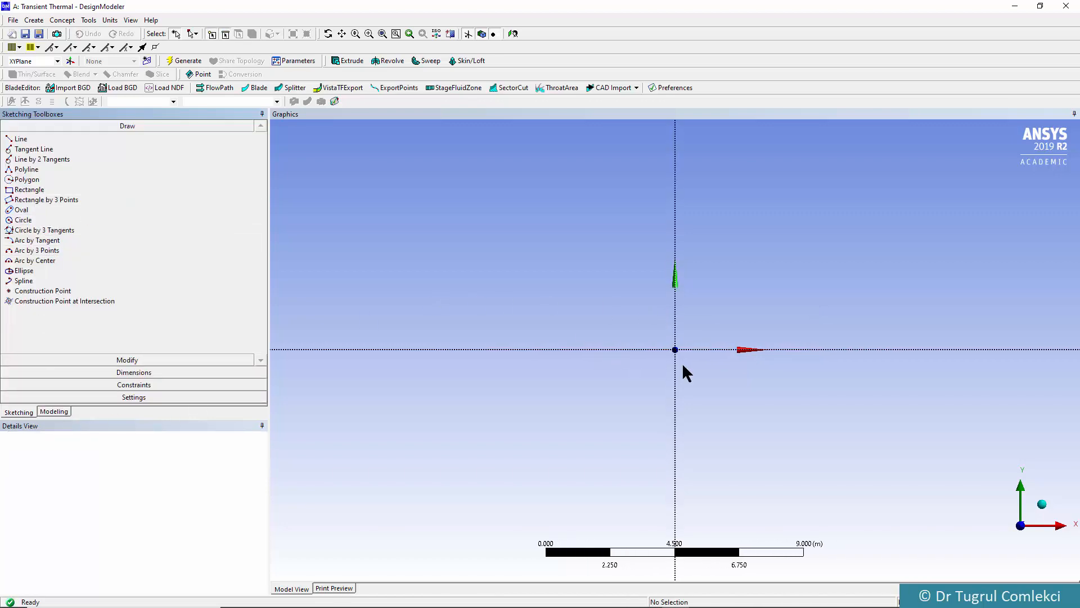
scroll(684, 366, "up", 3)
left_click(28, 191)
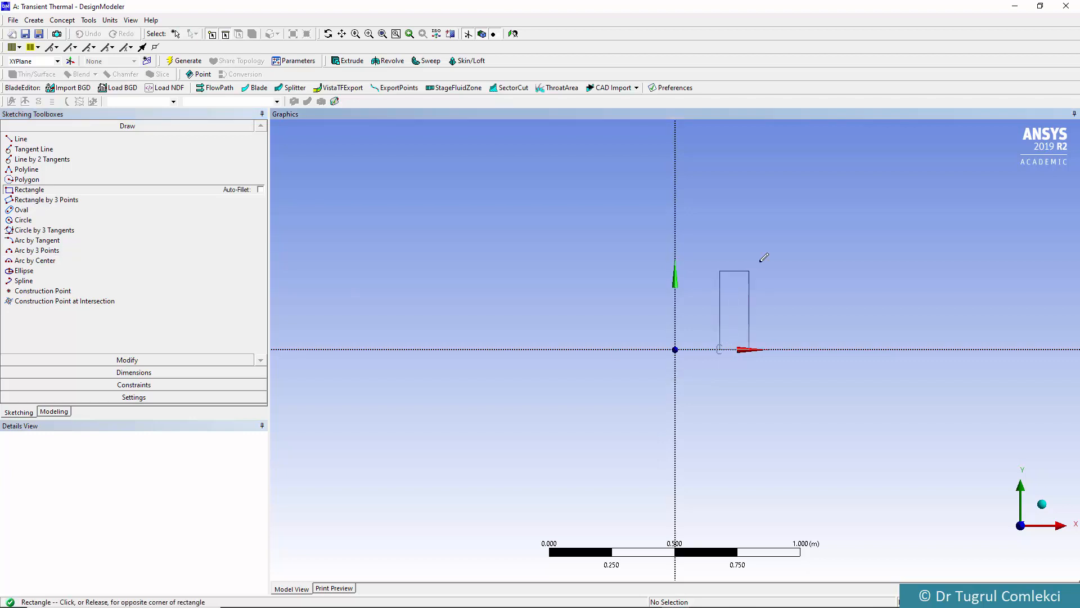
left_click(776, 238)
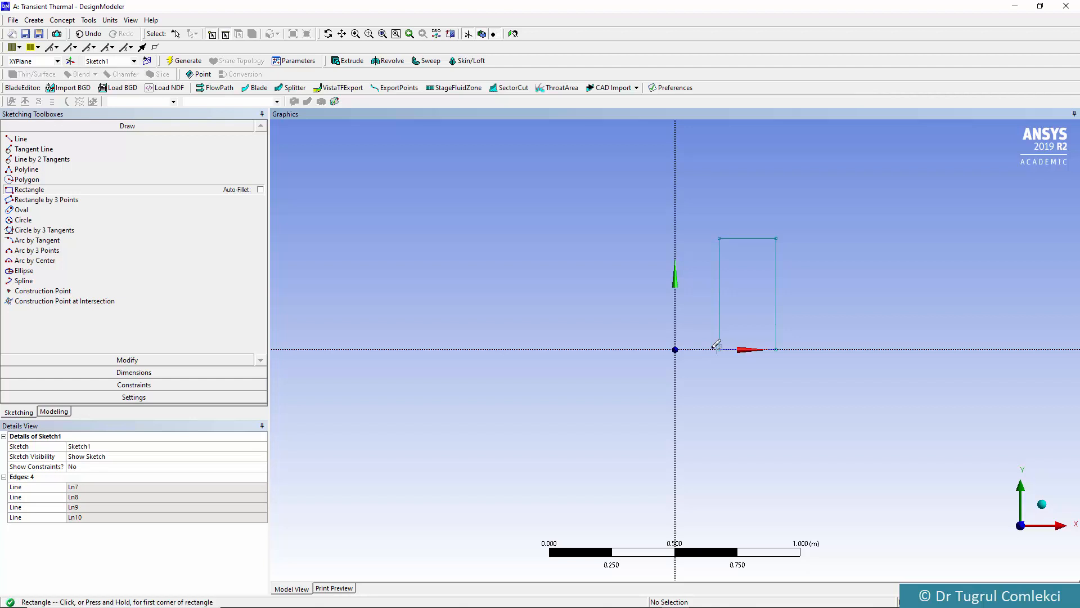
Add a horizontal dimension between the rectangle's two vertical edges and set the width to 0.05 m
left_click(115, 372)
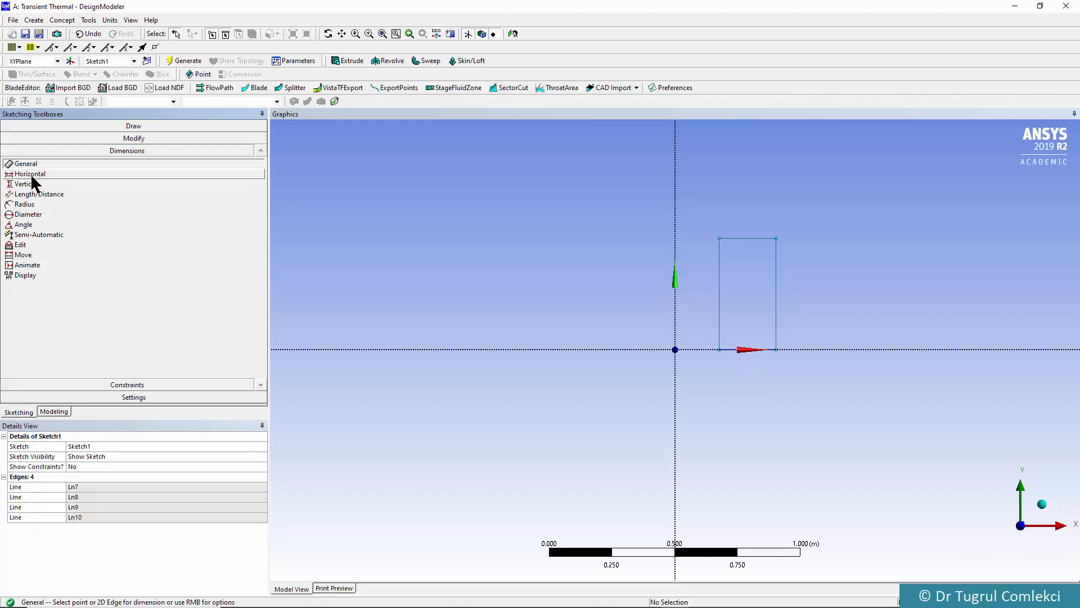
left_click(30, 174)
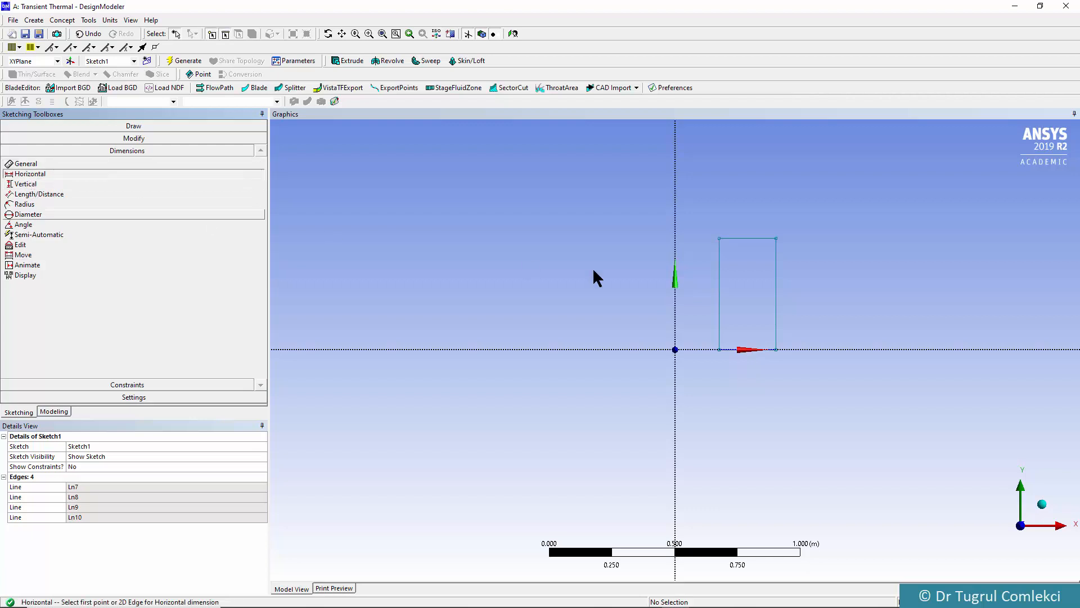
left_click(719, 280)
left_click(776, 290)
left_click(754, 209)
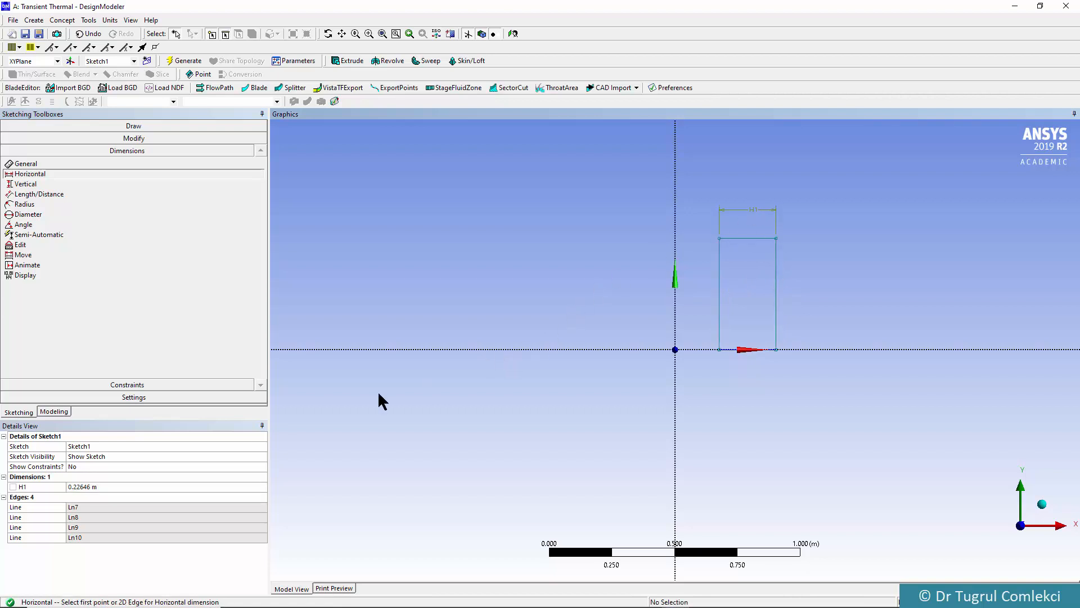
left_click(76, 485)
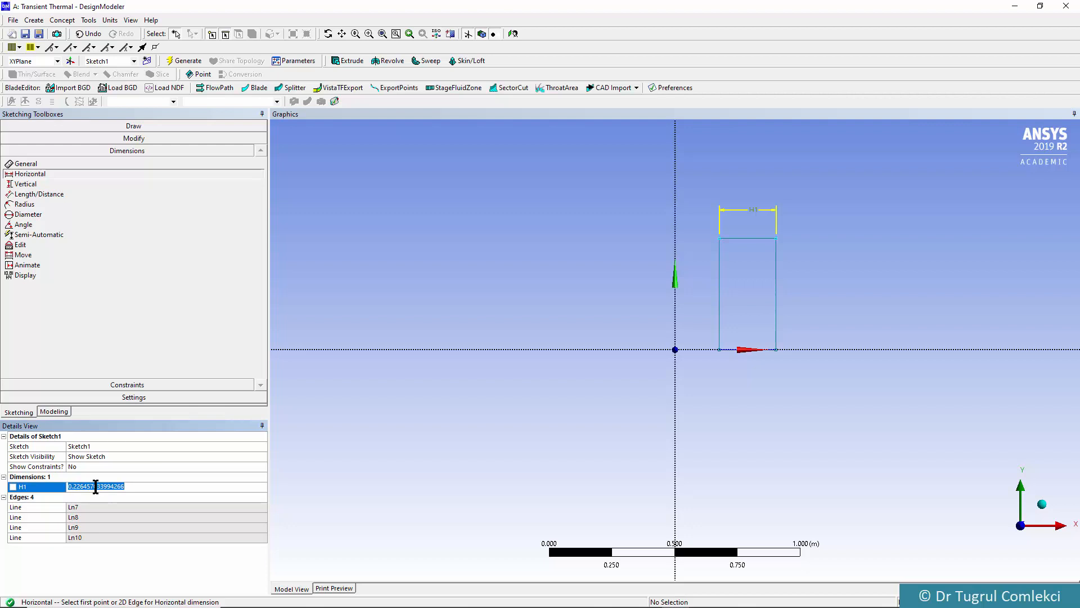
type("0.05")
key("Return")
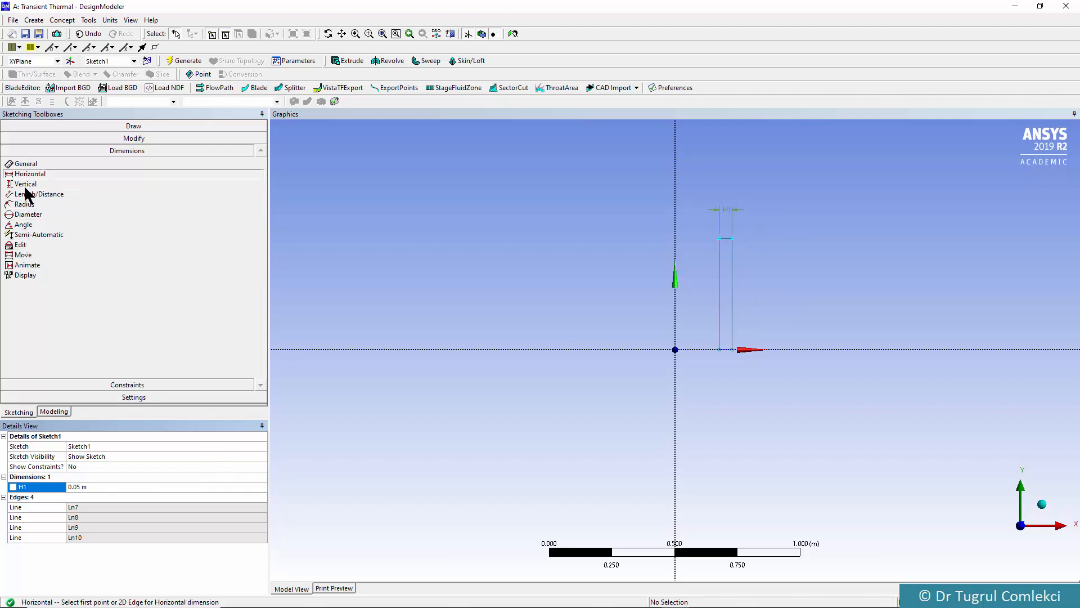
Dimension the horizontal distance from the Y axis to the rectangle's nearer vertical edge and set it to 0.2 m
left_click(676, 319)
left_click(719, 322)
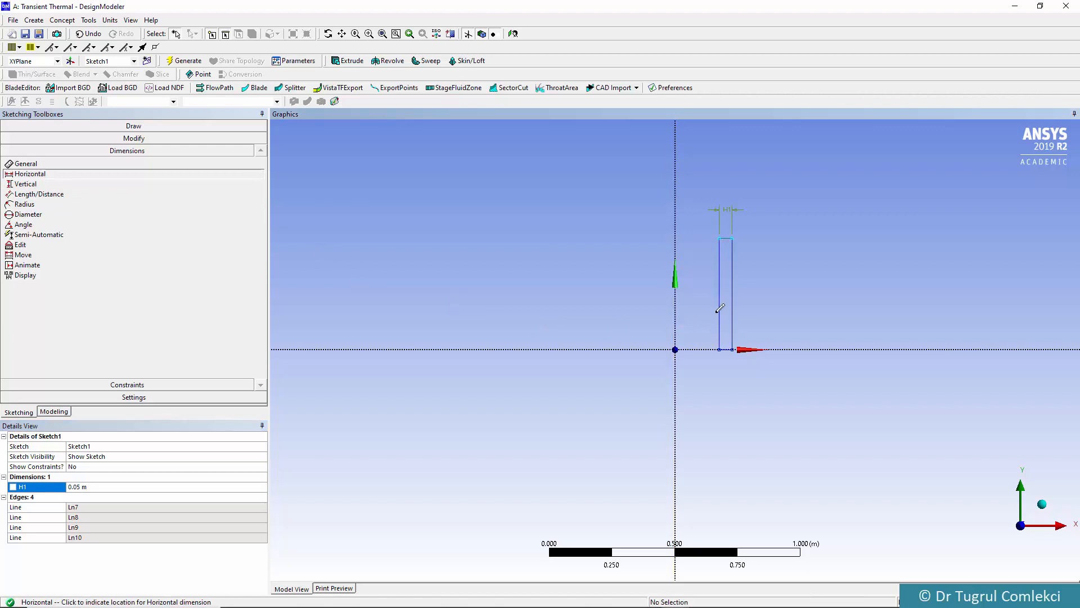
left_click(669, 219)
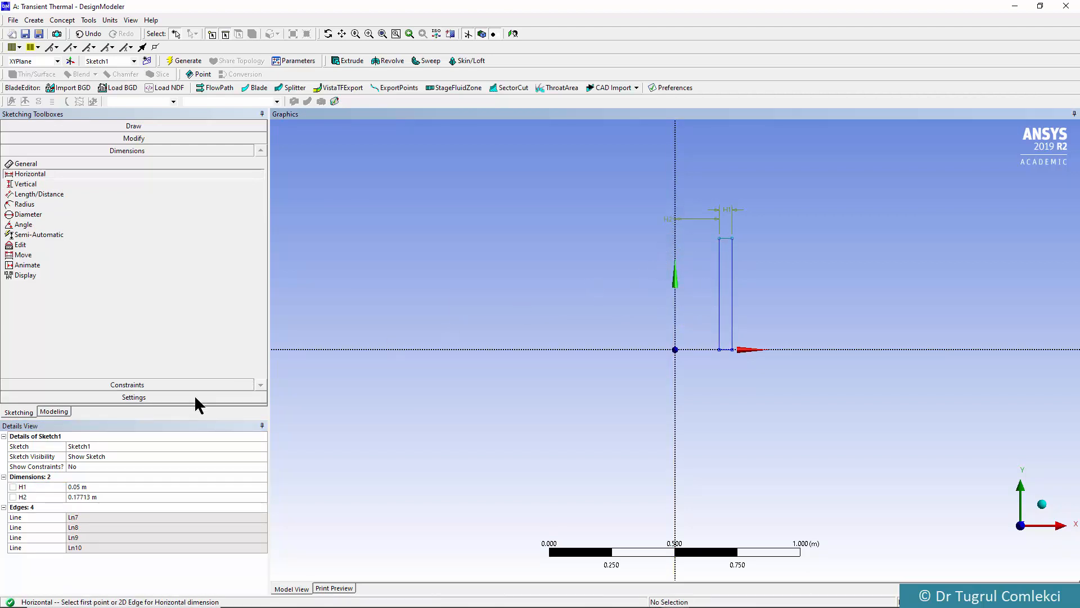
left_click(96, 496)
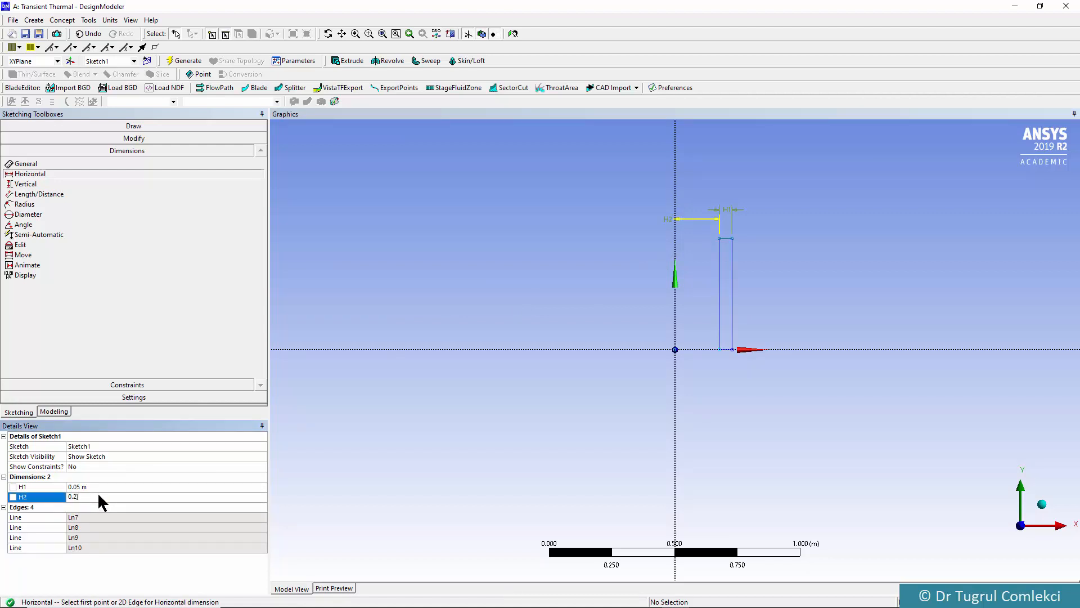
key("Return")
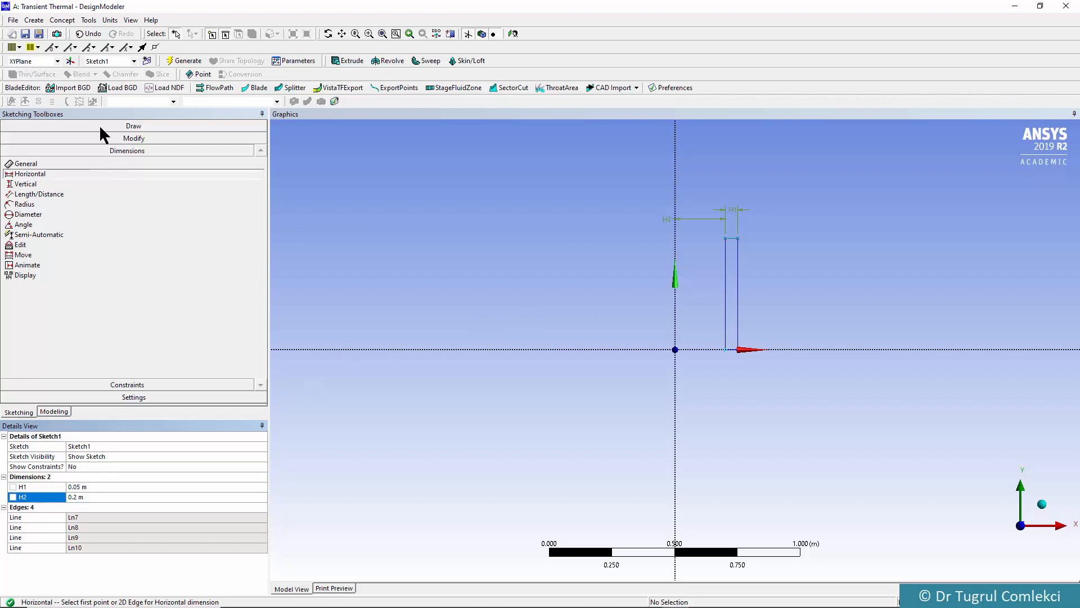
Add a vertical dimension between the rectangle's upper and lower edges and set the height to 0.2 m
left_click(23, 183)
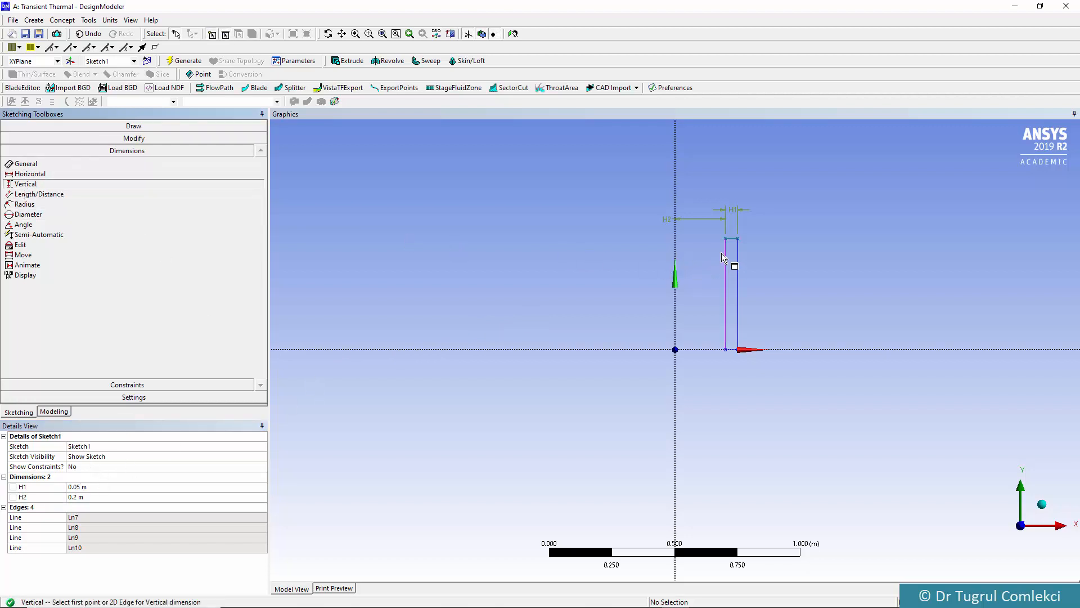
left_click(733, 239)
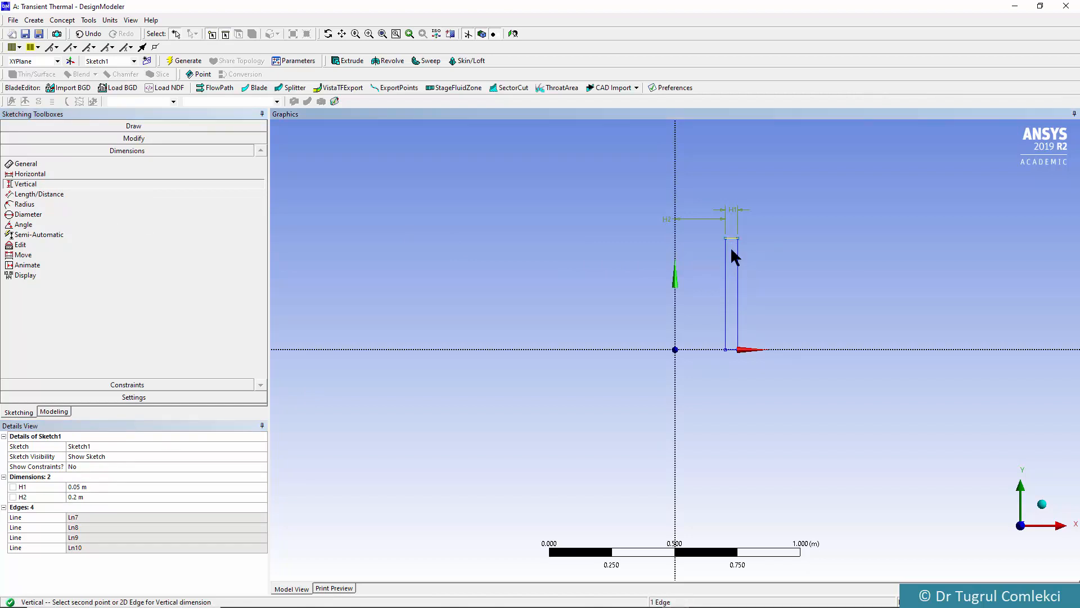
left_click(728, 348)
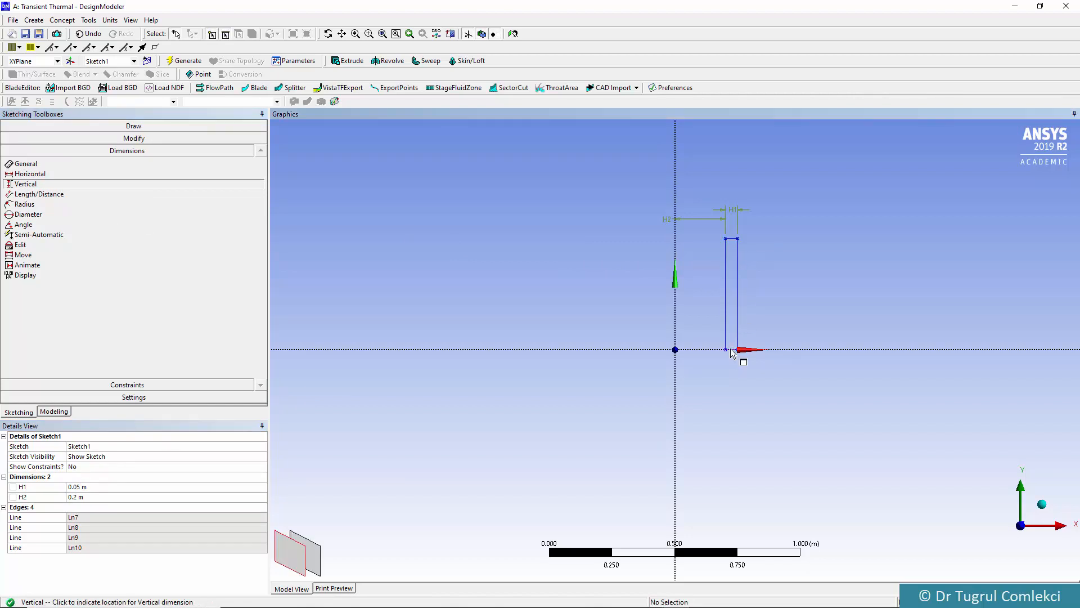
left_click(799, 301)
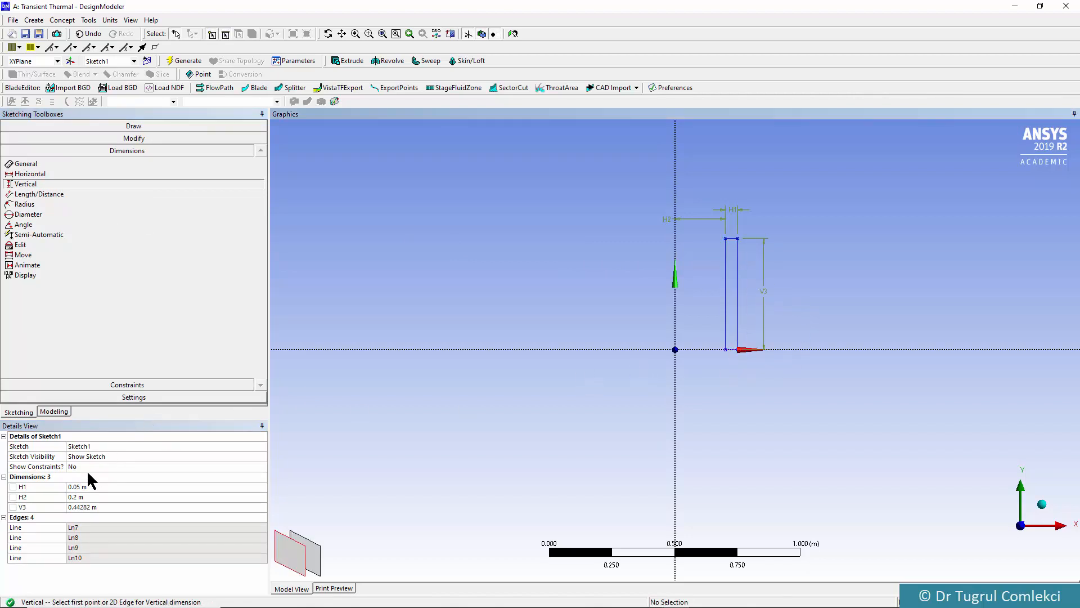
left_click(80, 507)
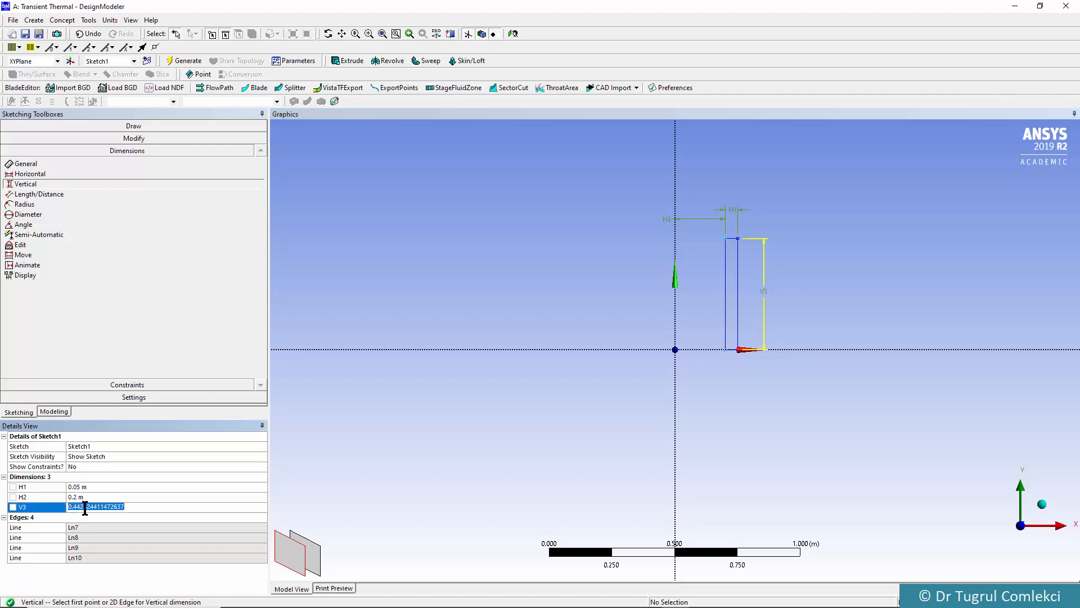
type("200")
key("BackSpace")
key("BackSpace")
key("BackSpace")
type("0.2")
key("Return")
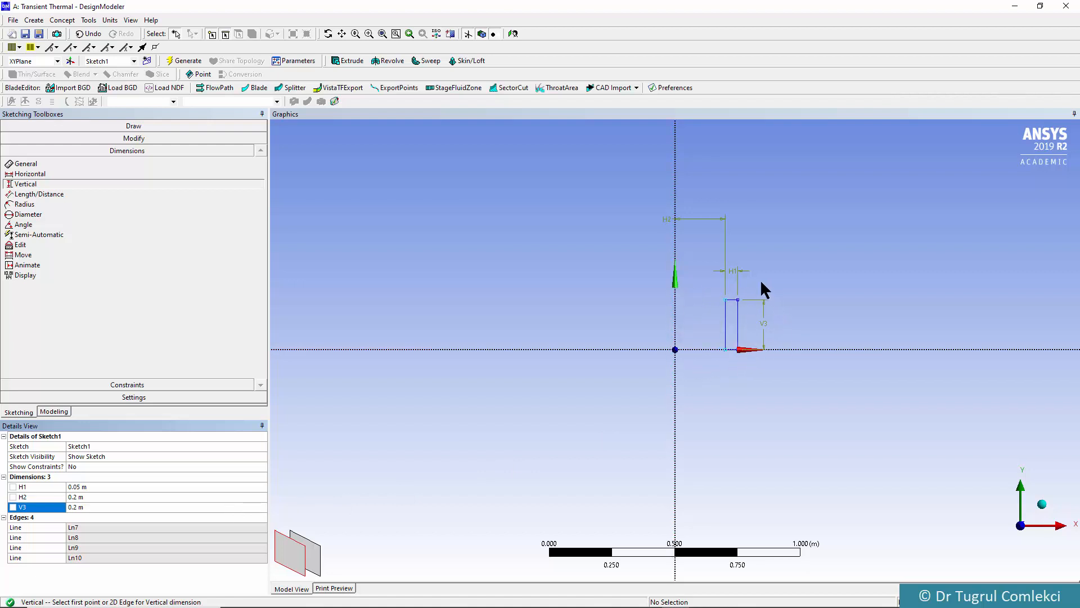
Generate a surface body from Sketch1 using Surfaces From Sketches, with Add Material and zero thickness
left_click(52, 412)
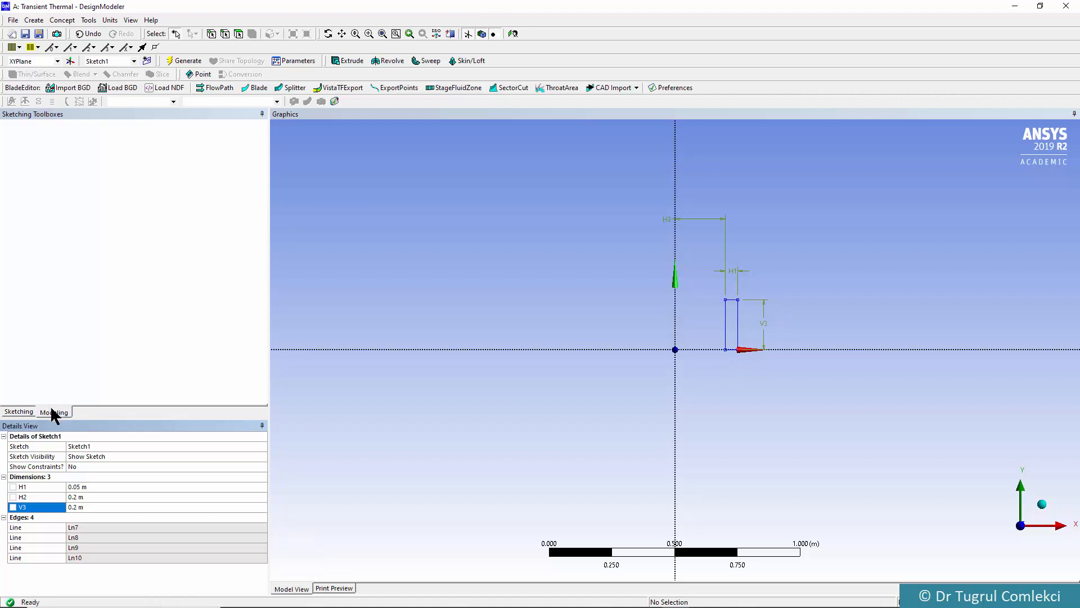
left_click(22, 135)
left_click(68, 145)
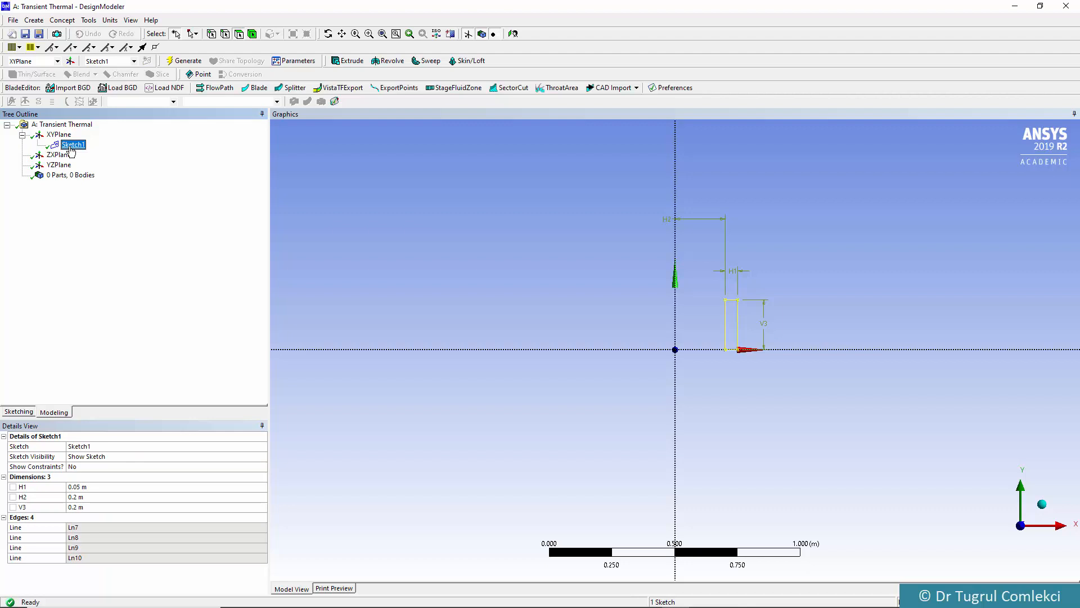
left_click(63, 20)
left_click(80, 99)
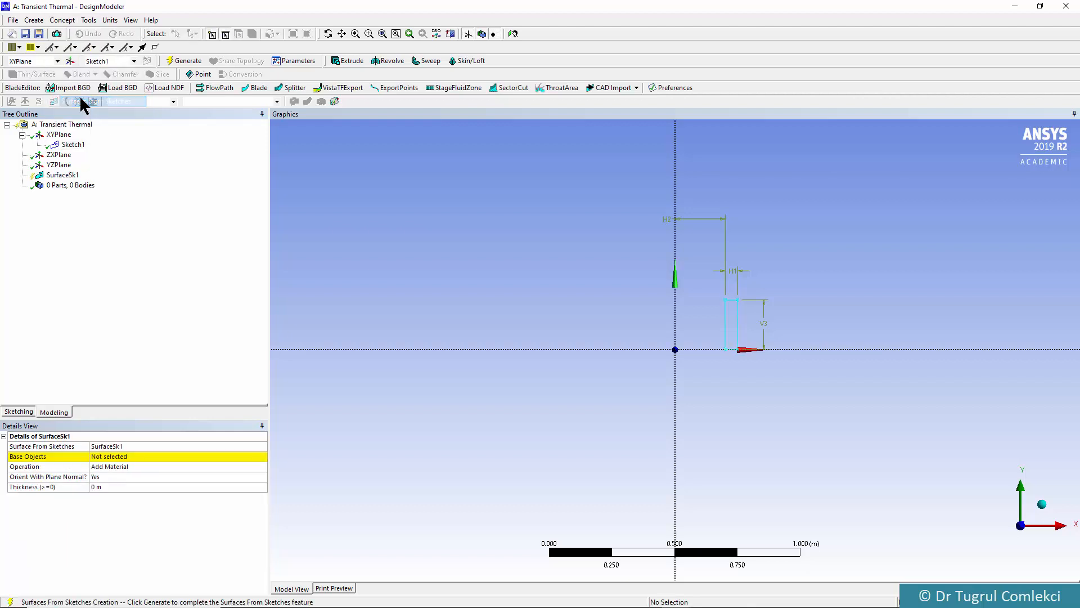
left_click(133, 455)
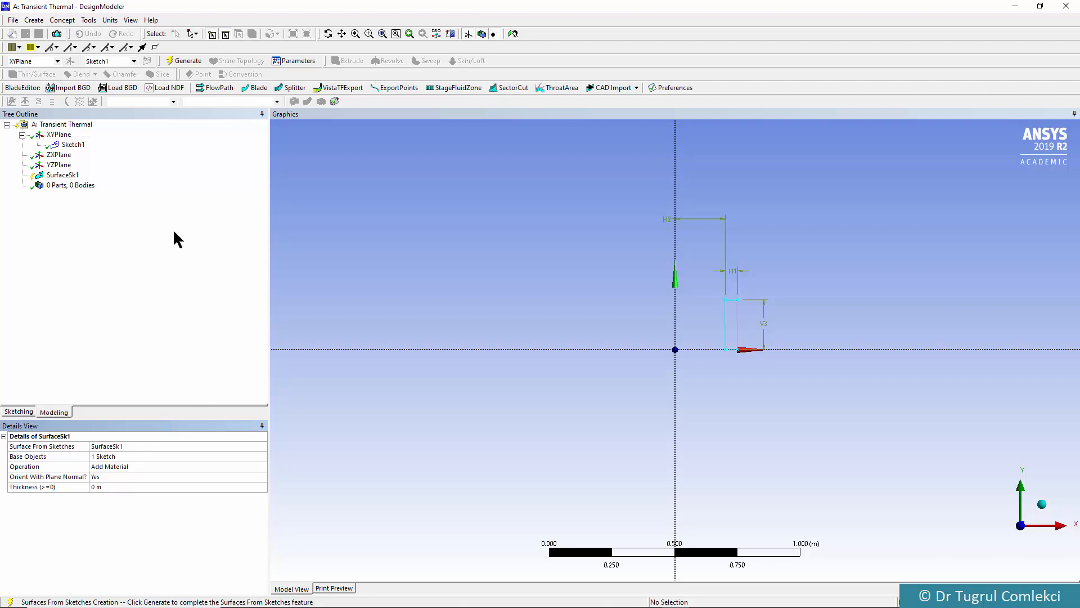
left_click(188, 60)
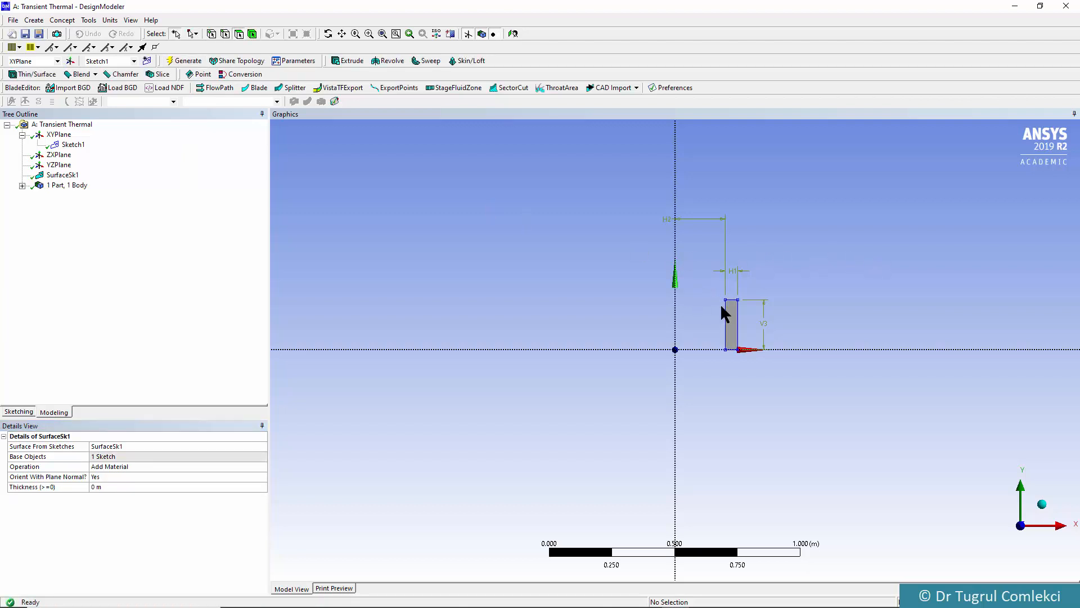
scroll(766, 304, "up", 2)
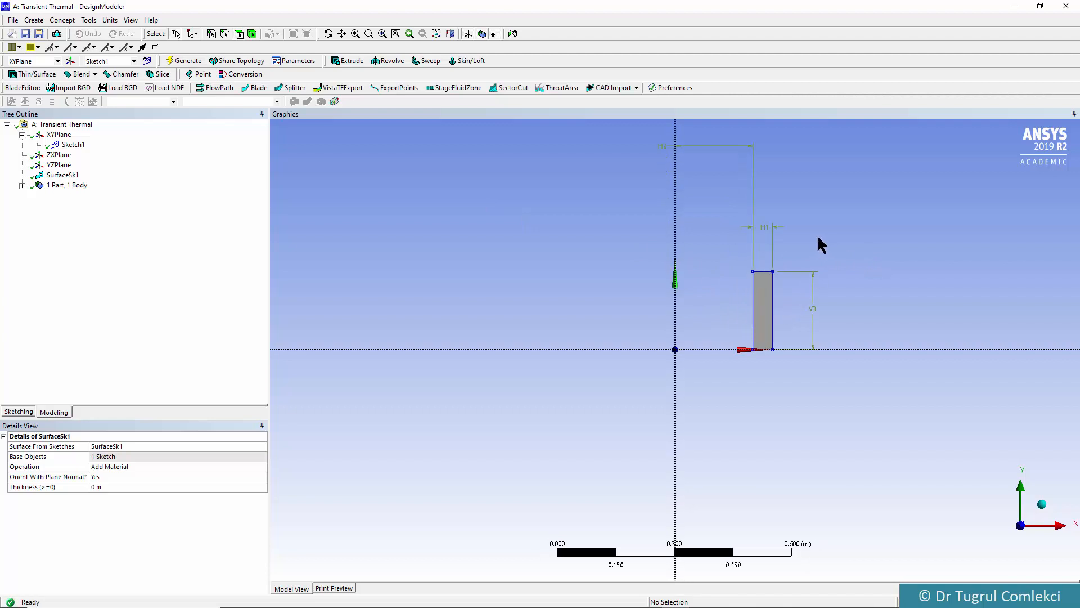
middle_click_drag(810, 234, 696, 300, "ctrl")
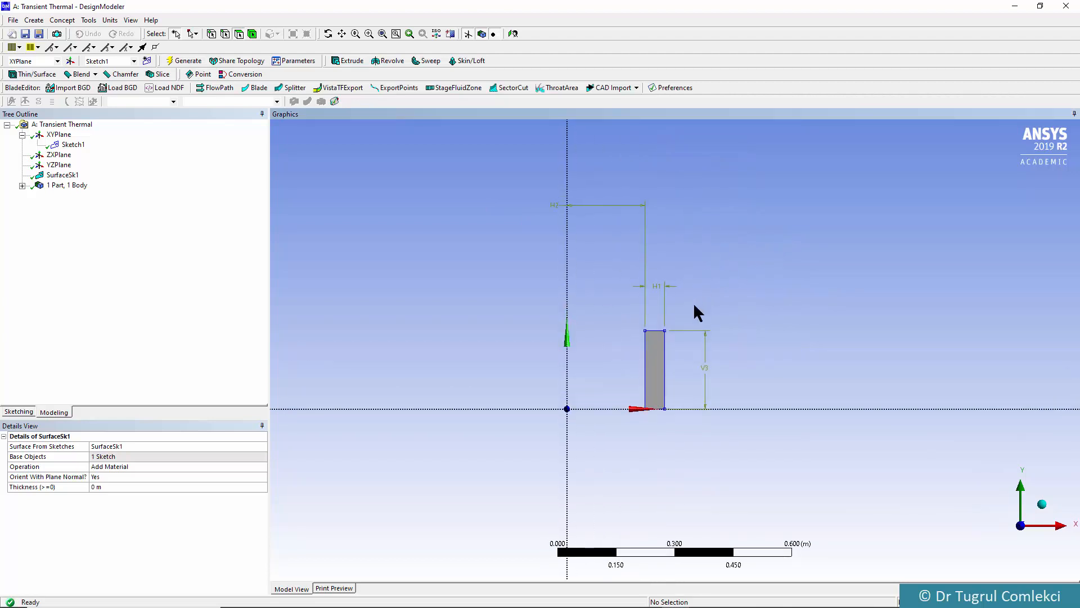
scroll(684, 309, "up", 2)
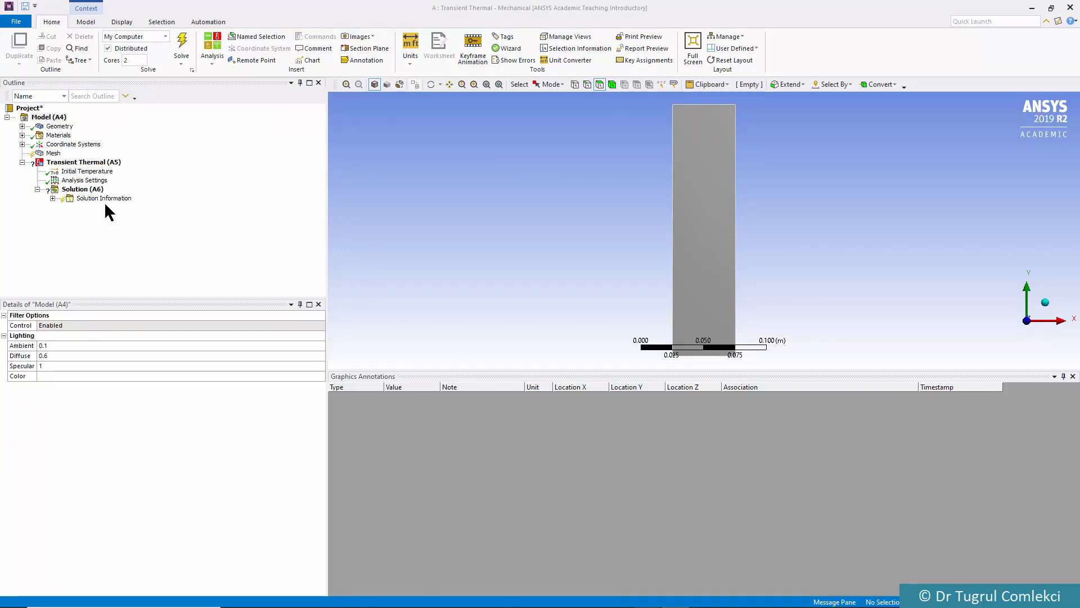
Review the surface body's properties and the Structural Steel material's properties
left_click(22, 126)
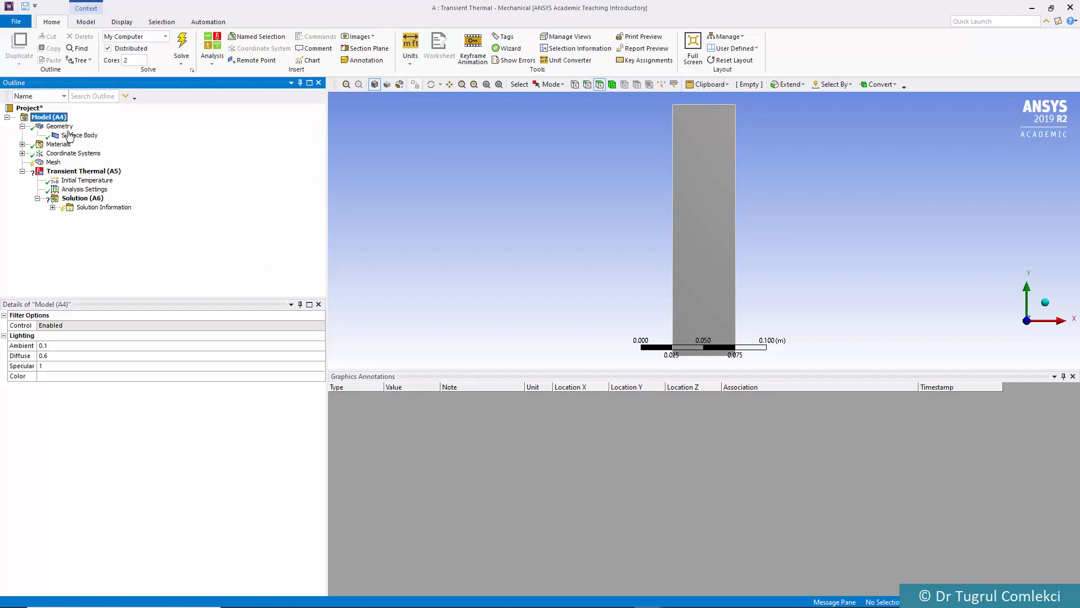
left_click(93, 138)
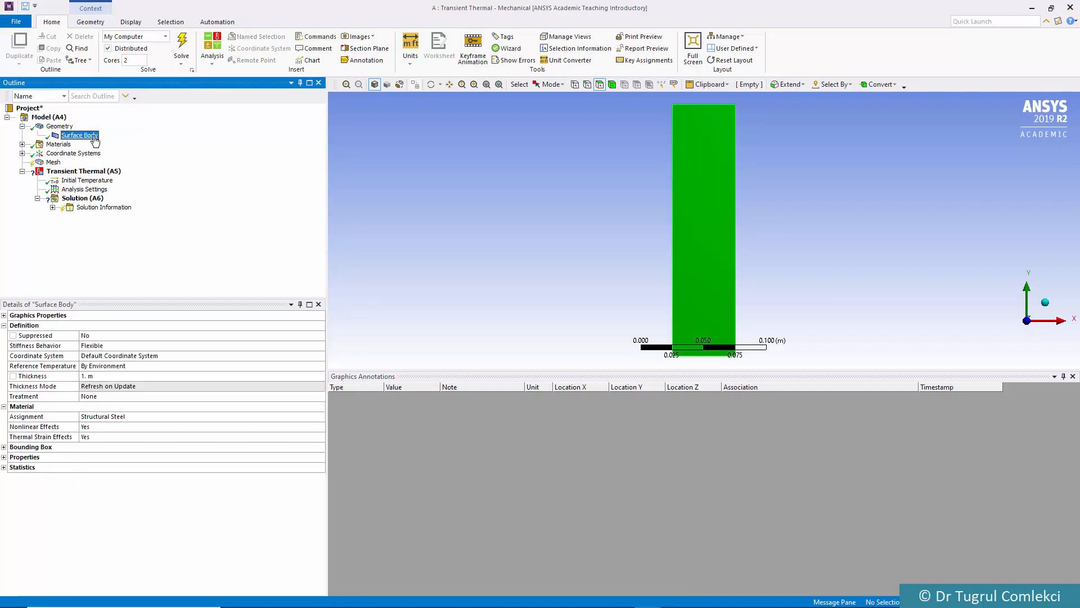
left_click(23, 144)
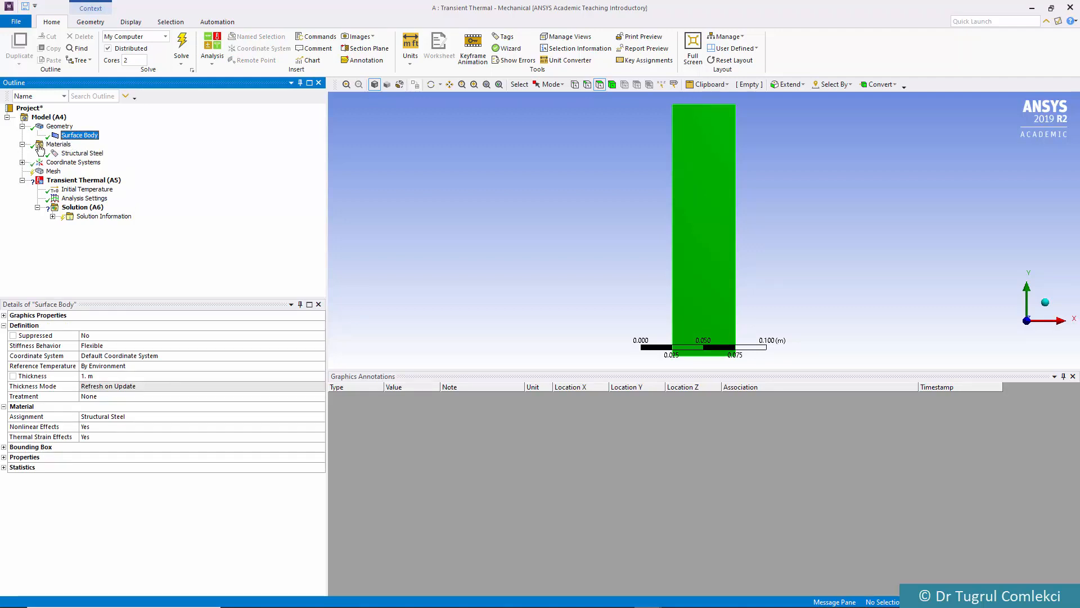
left_click(77, 156)
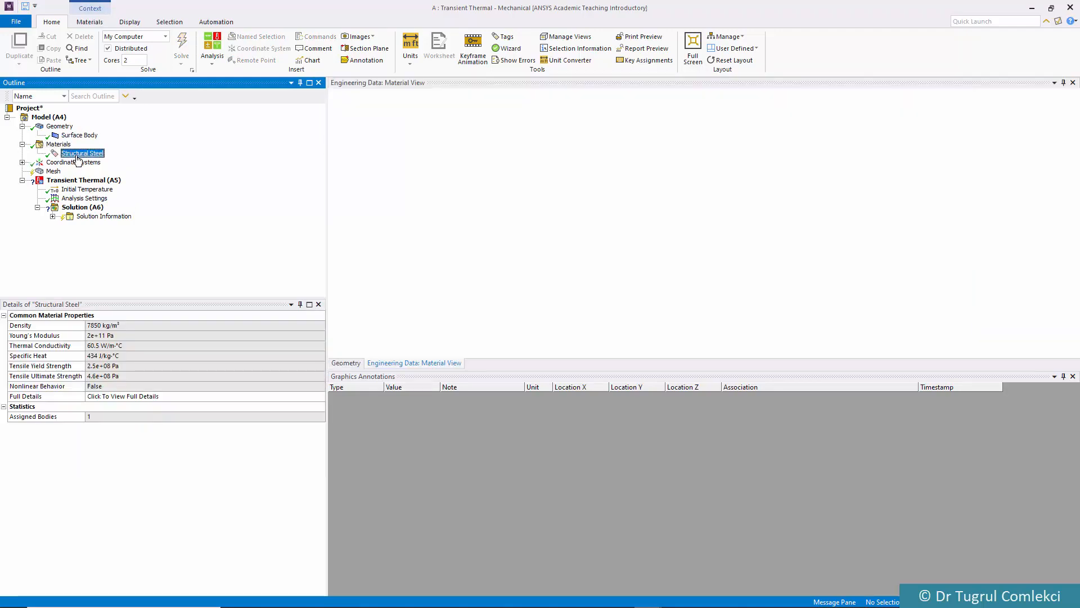
Insert a mesh sizing control and scope it to the rectangular surface face
left_click(56, 171)
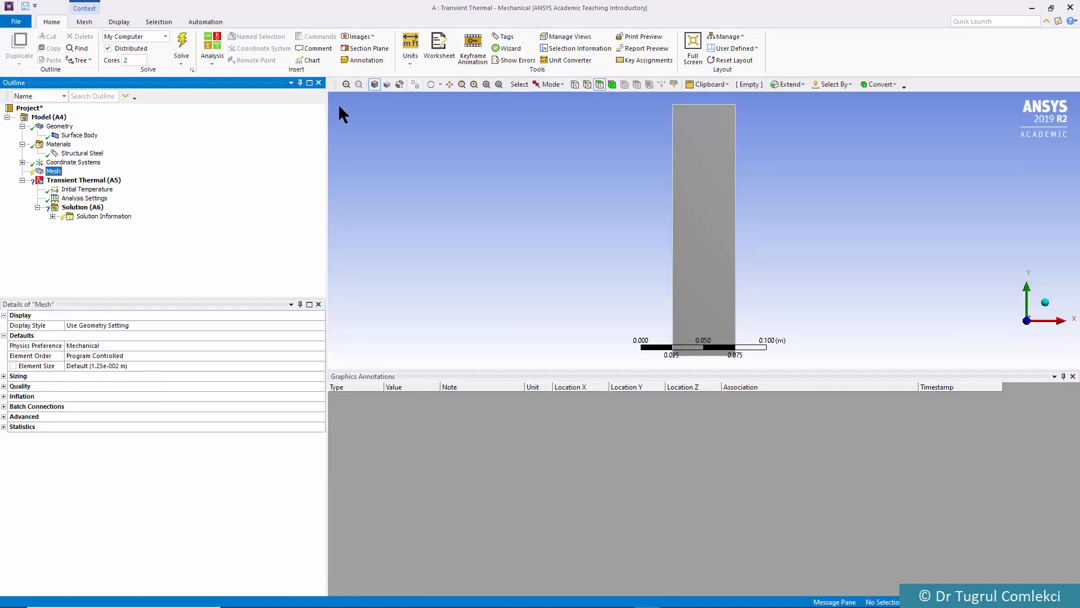
left_click(84, 22)
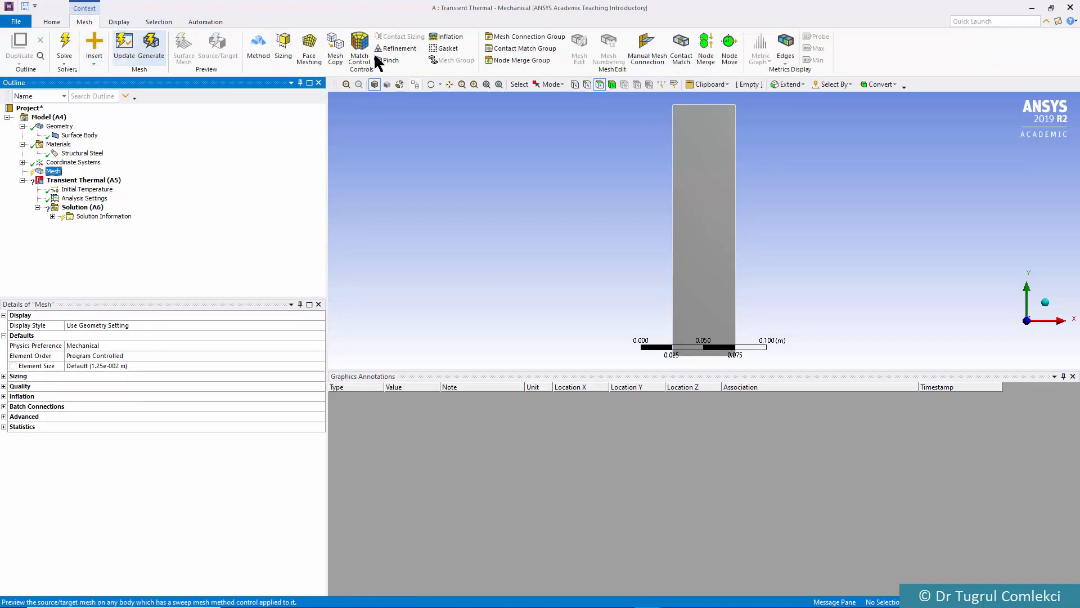
left_click(282, 45)
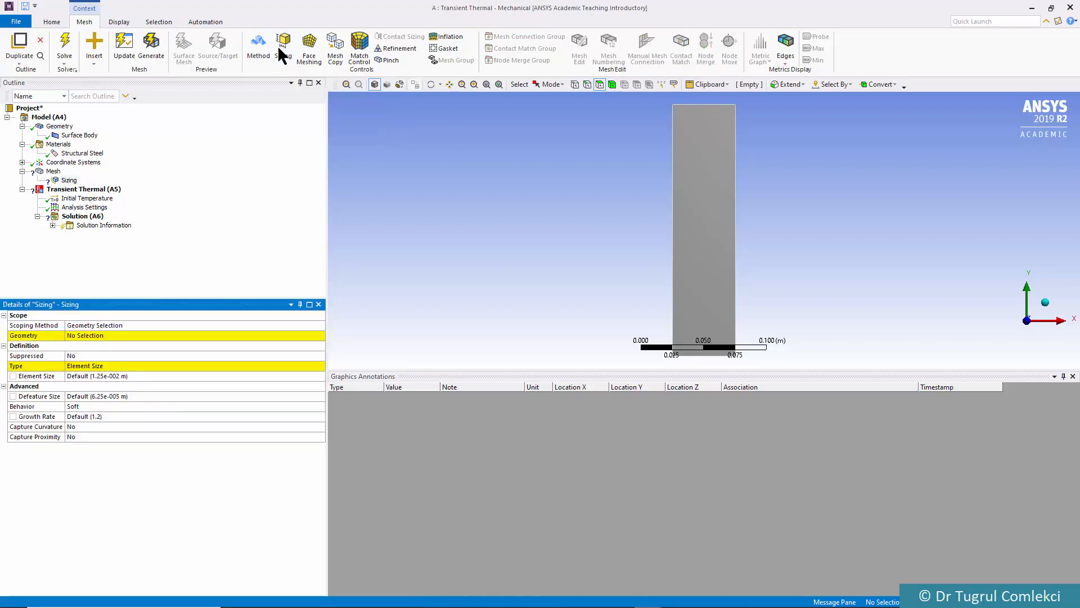
left_click(720, 191)
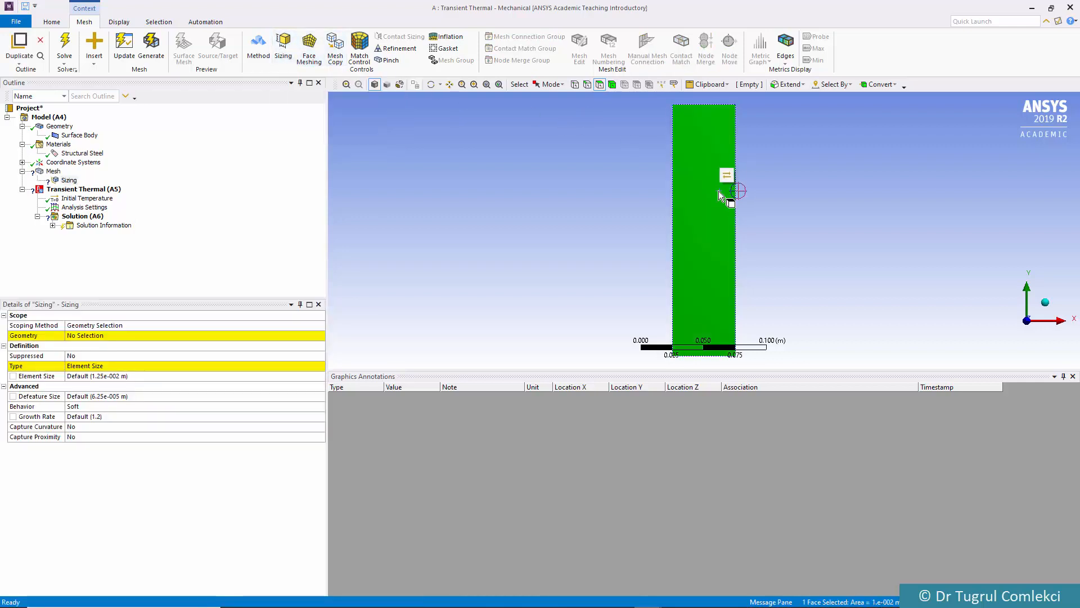
left_click(113, 333)
left_click(99, 333)
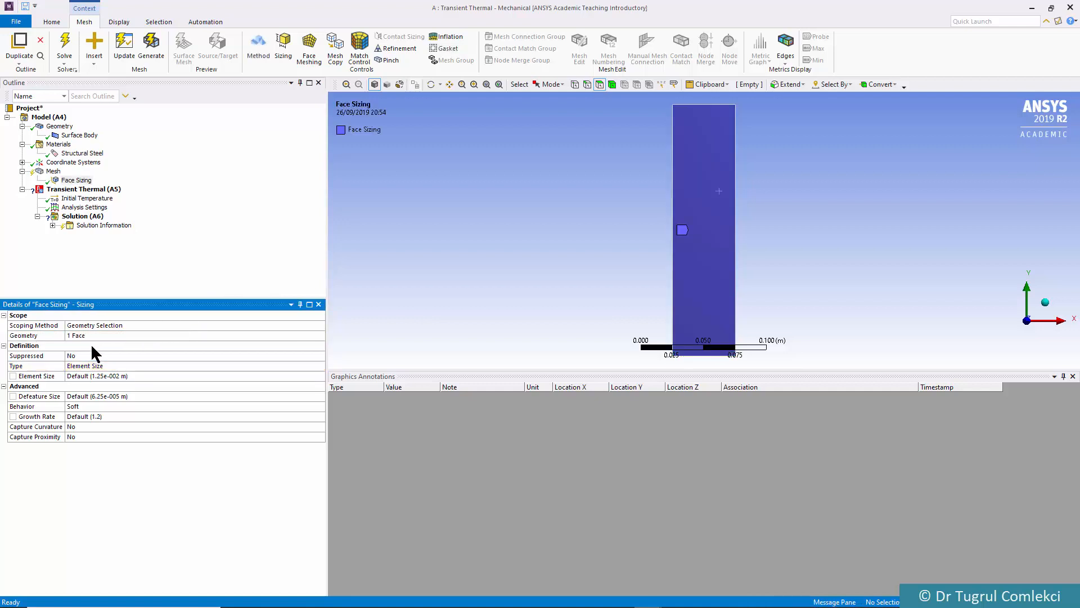
Set the face sizing's element size to 0.005 m and generate the mesh
left_click(77, 376)
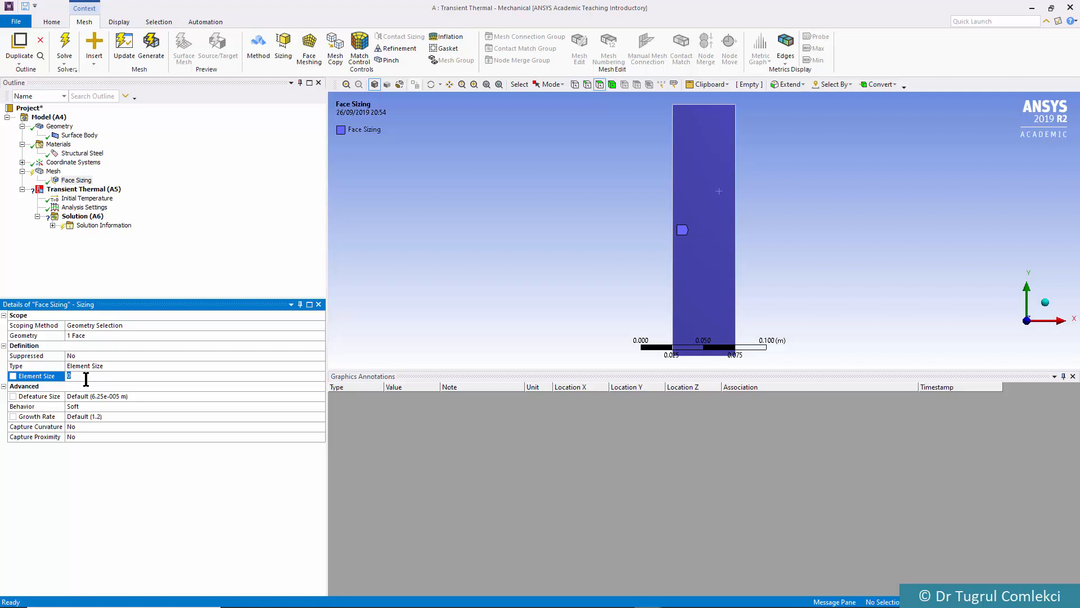
type("0.005")
key("Return")
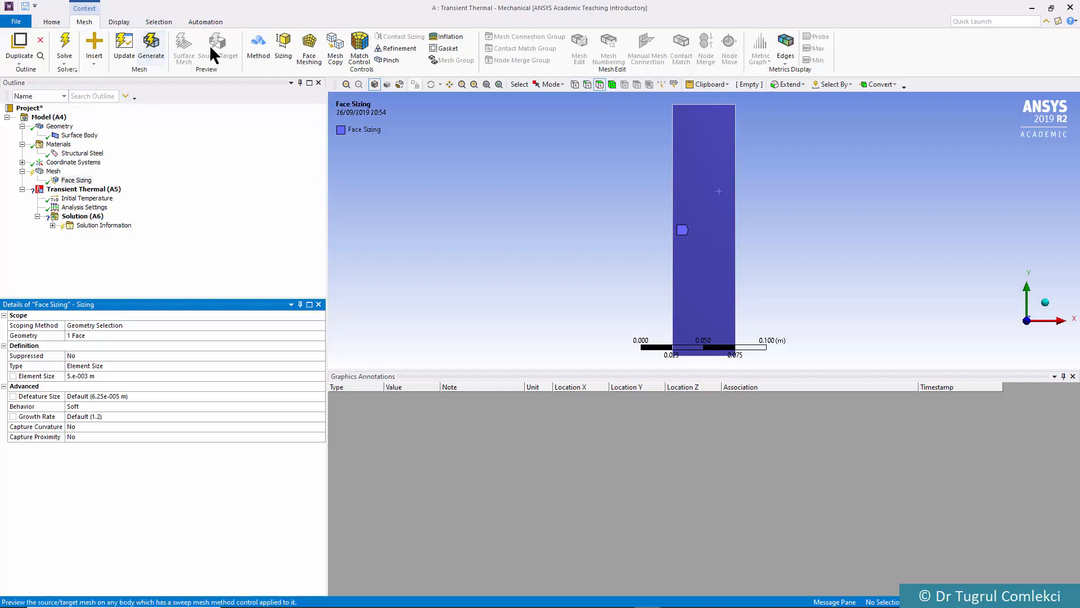
left_click(142, 44)
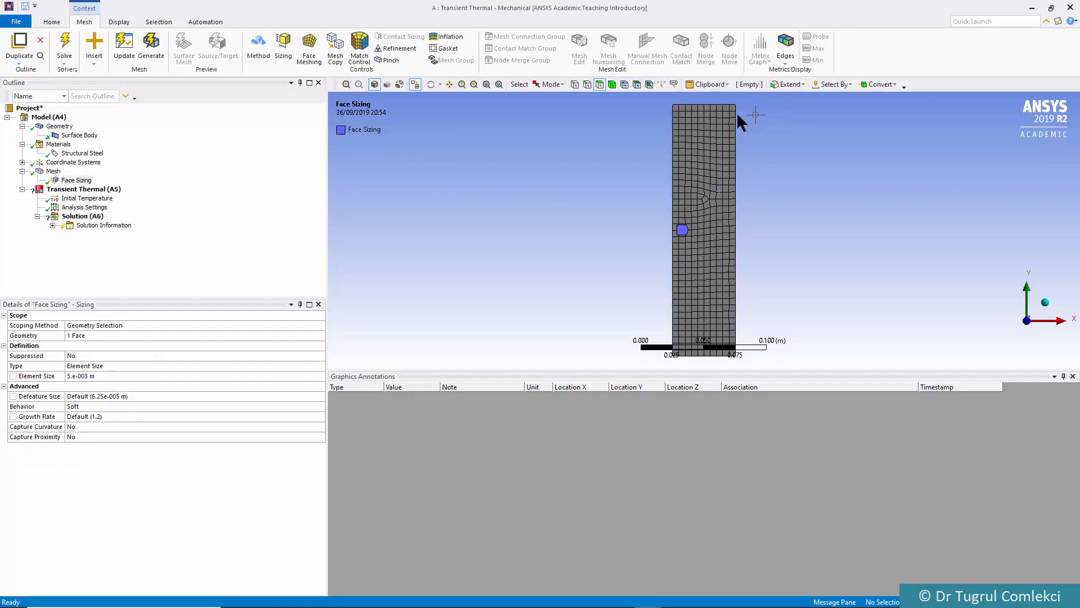
Set the geometry's 2D Behavior to Axisymmetric
mouse_move(561, 193)
middle_mouse_down()
mouse_move(534, 194)
mouse_move(556, 197)
middle_mouse_up()
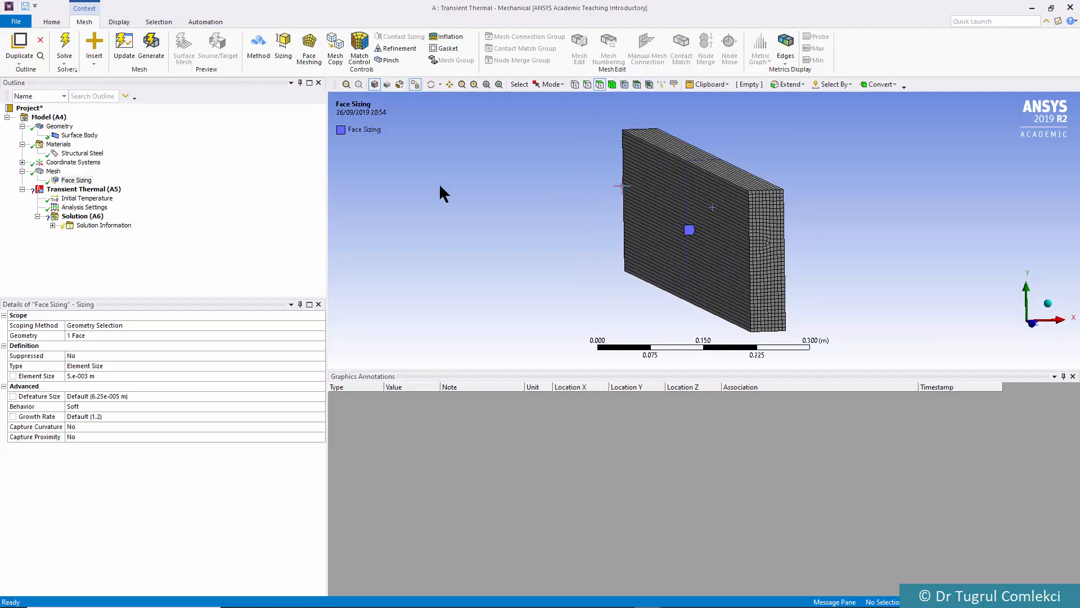
left_click(60, 127)
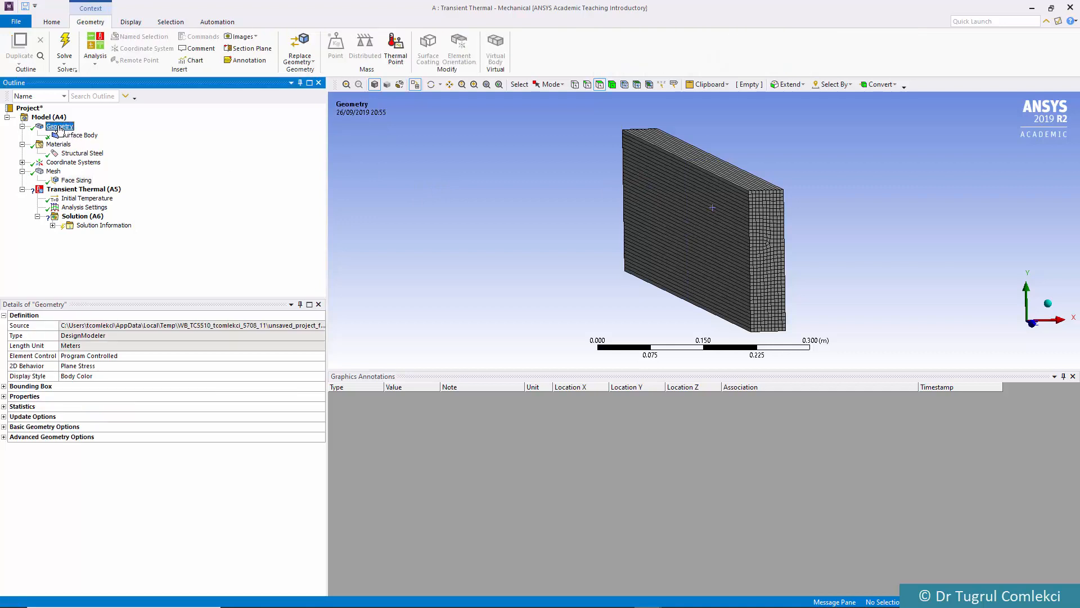
left_click(85, 366)
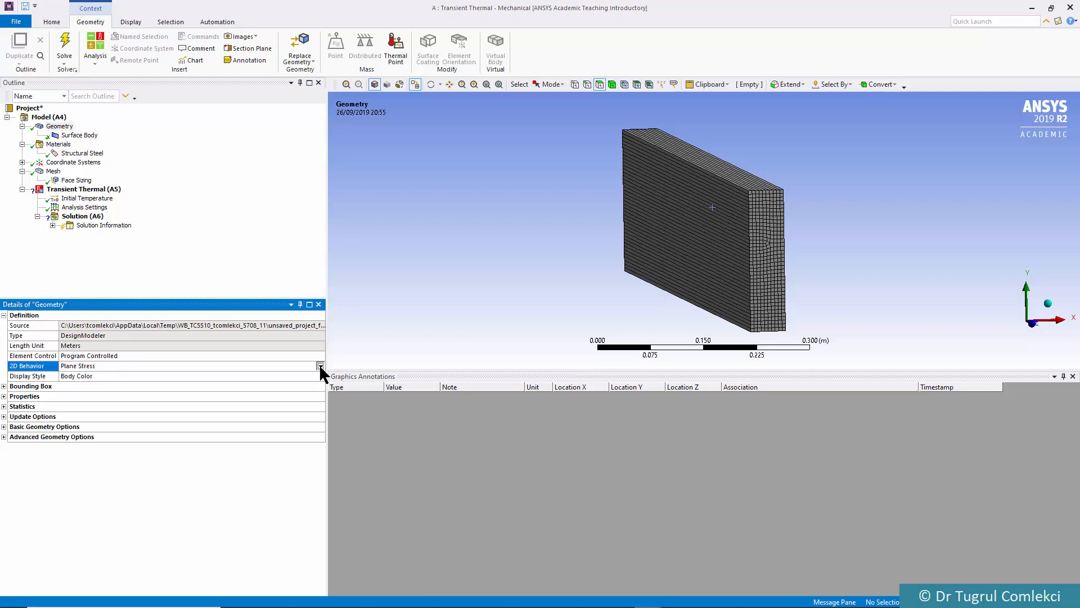
left_click(319, 365)
left_click(79, 382)
scroll(577, 213, "up", 1)
scroll(579, 213, "down", 2)
mouse_move(615, 192)
middle_mouse_down()
mouse_move(642, 193)
mouse_move(632, 208)
mouse_move(634, 191)
middle_mouse_up()
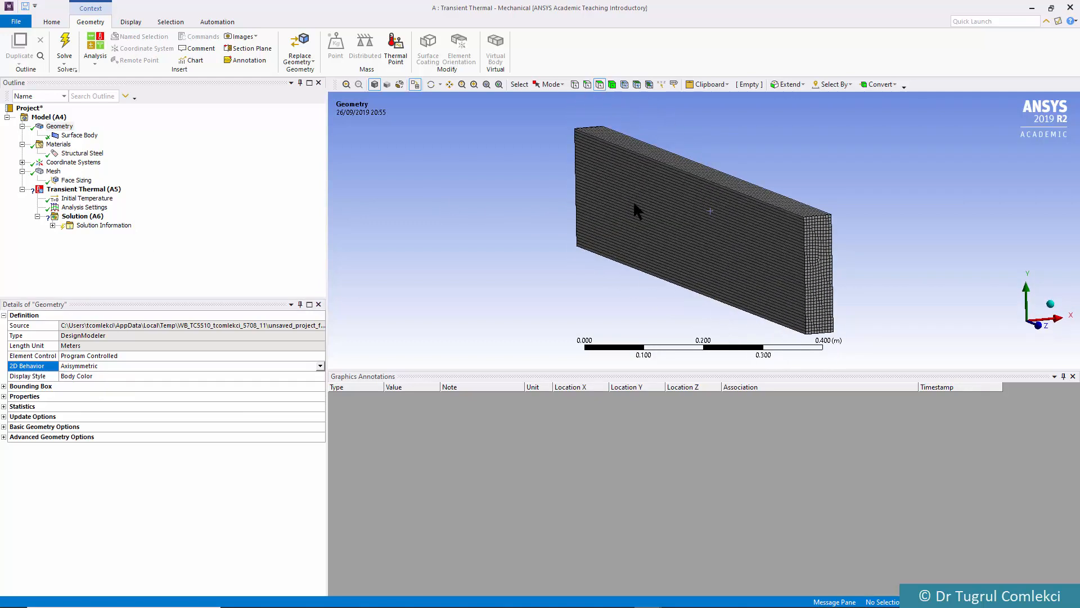
scroll(650, 217, "up", 1)
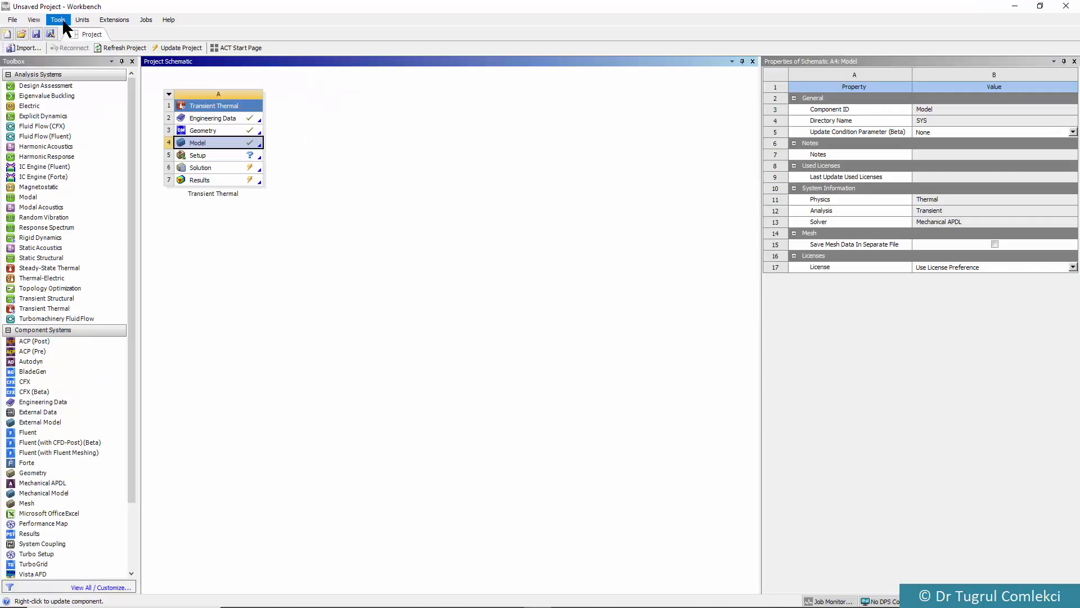
Switch to Workbench and make sure Beta Options is enabled in the Appearance options
left_click(60, 21)
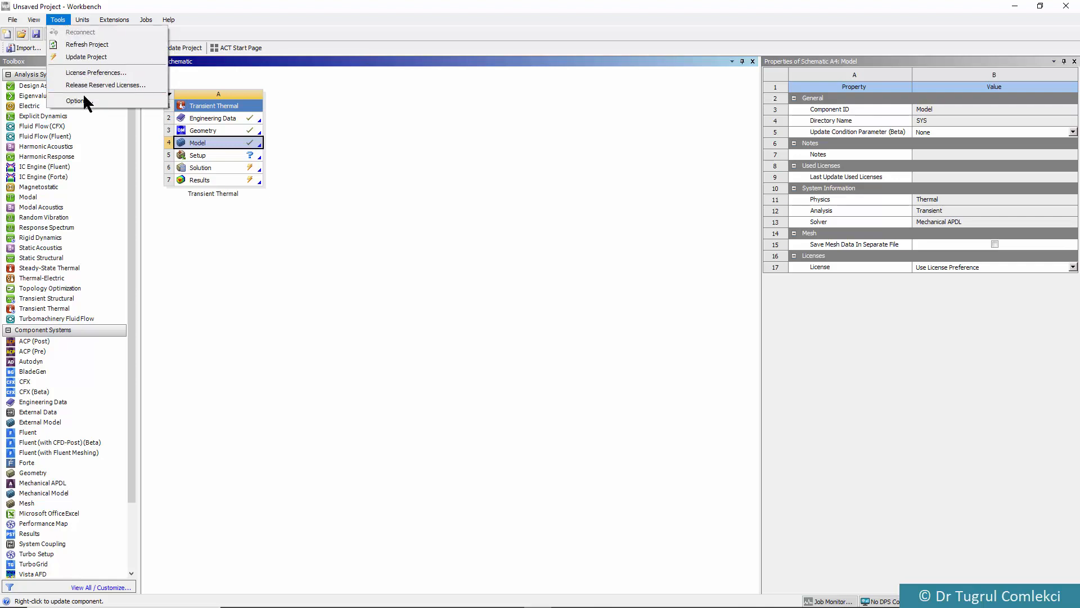
left_click(83, 97)
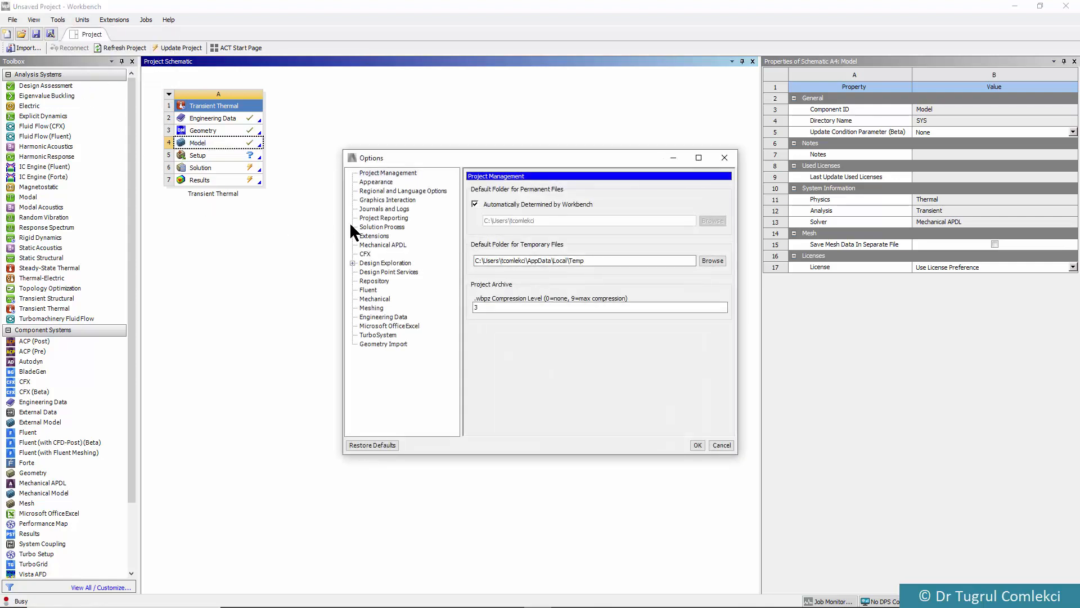
left_click(377, 182)
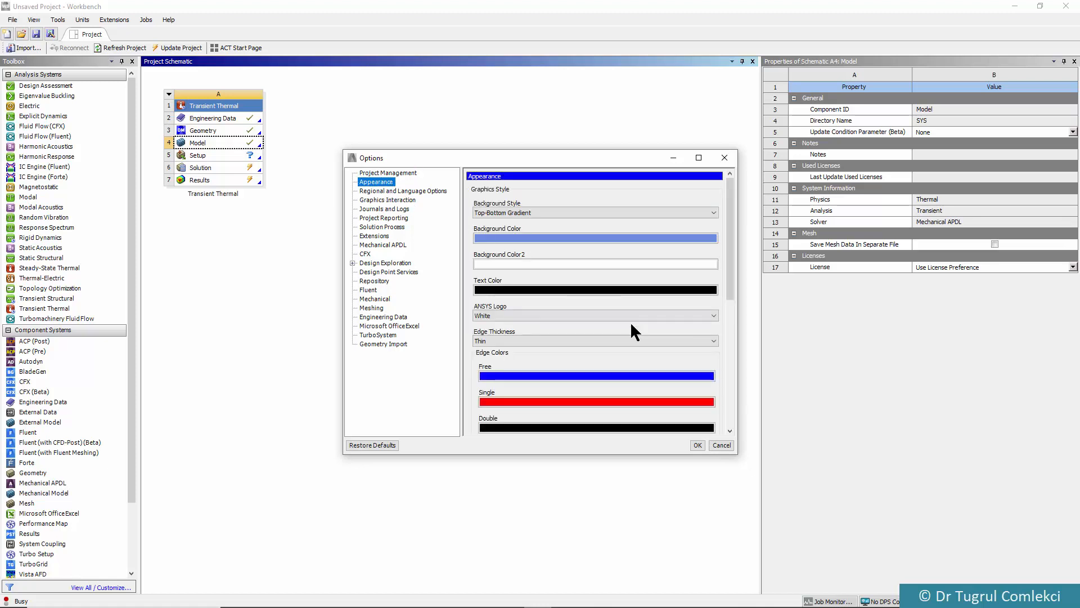
left_click_drag(728, 265, 722, 394)
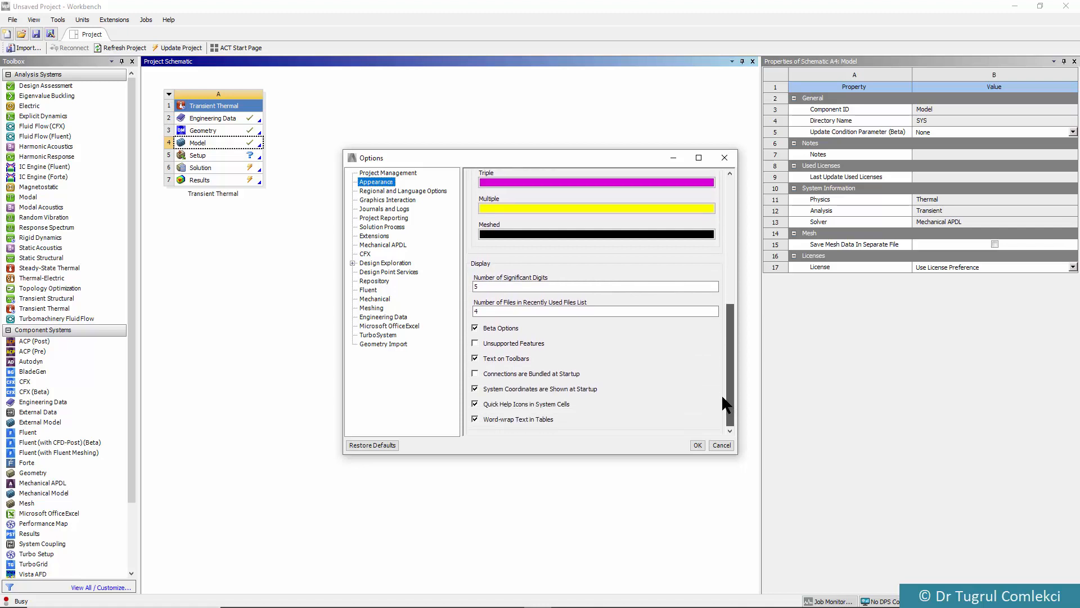
left_click(475, 326)
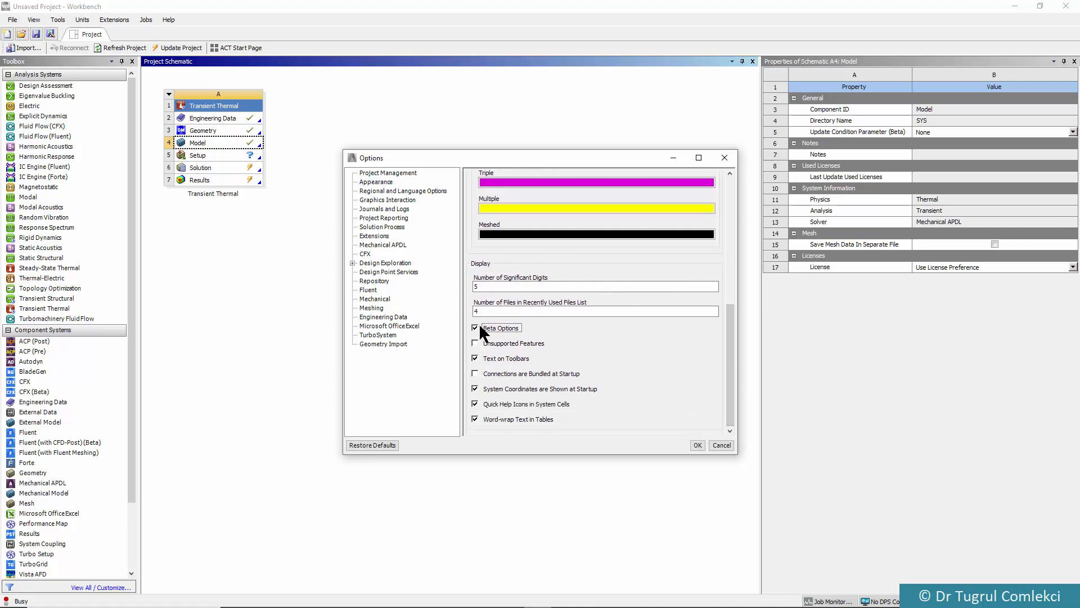
left_click(697, 444)
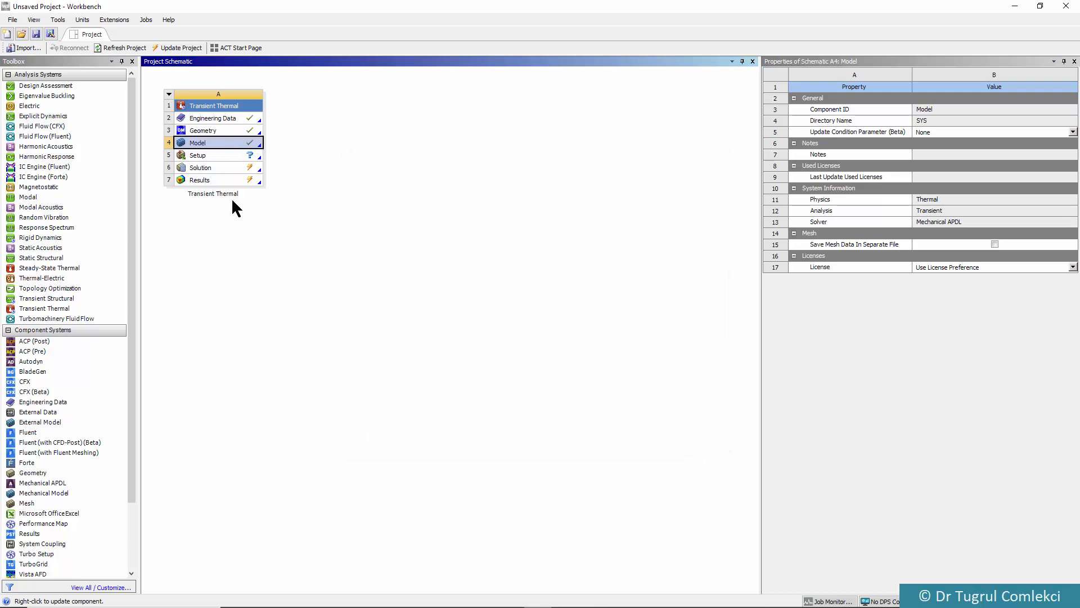
Return to Mechanical through the system's Setup cell and insert a Symmetry object under Model (A4)
double_click(225, 154)
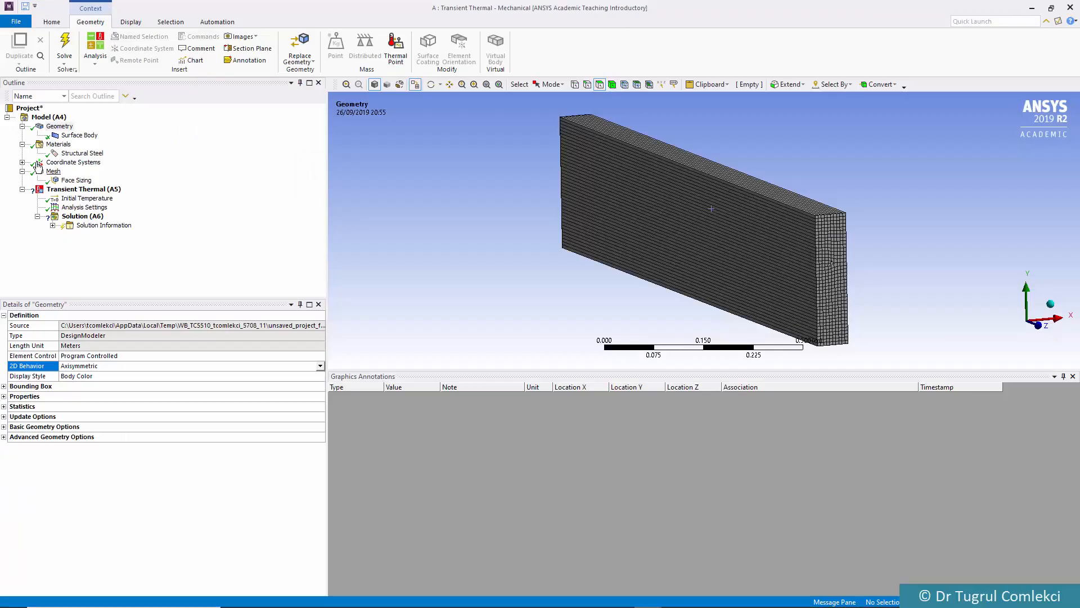
left_click(49, 118)
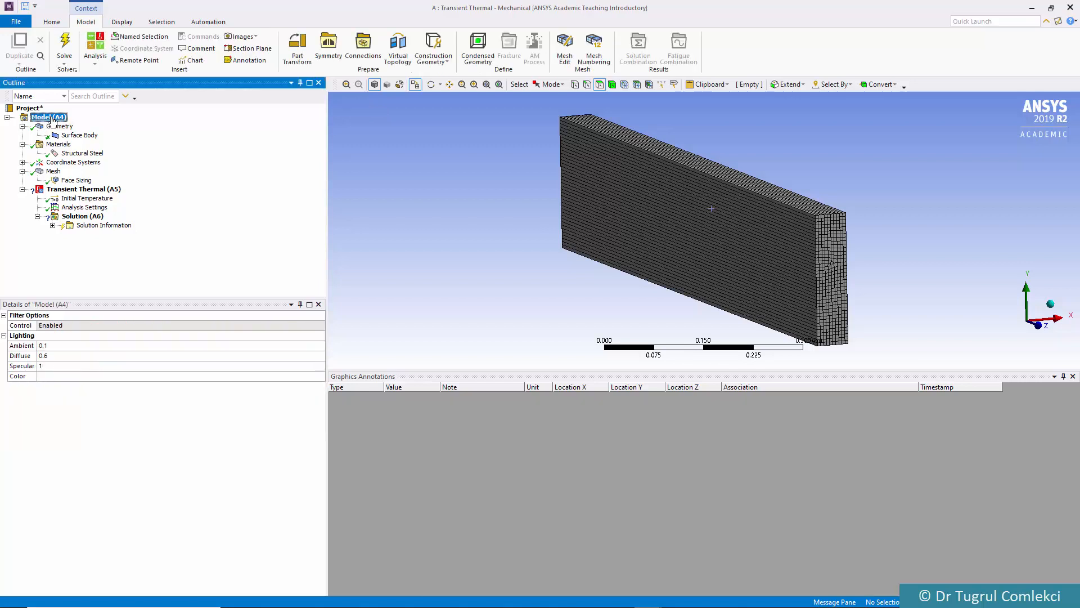
right_click(56, 121)
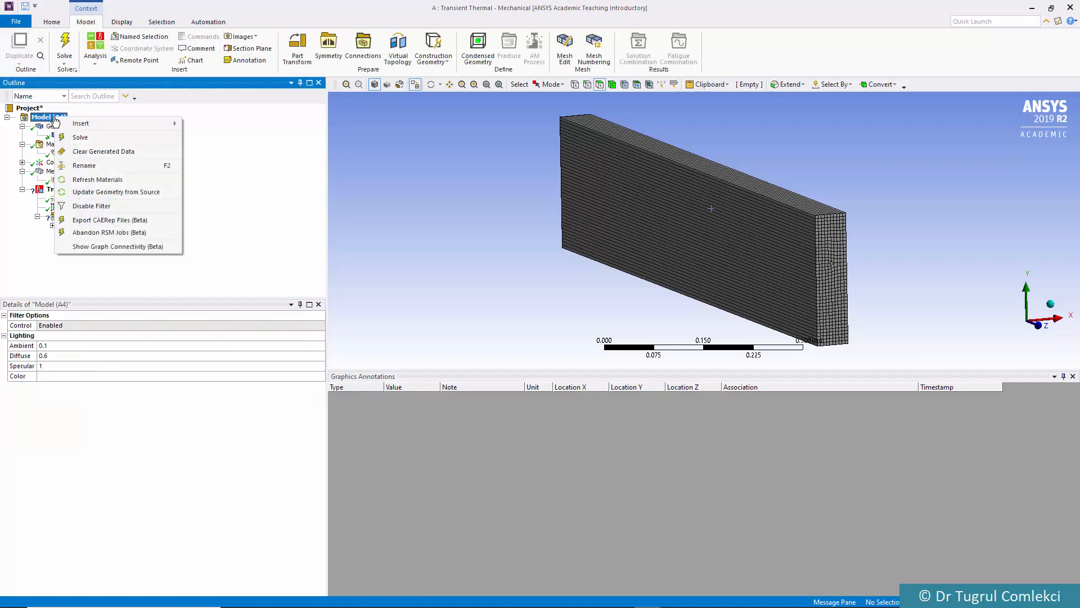
mouse_move(84, 124)
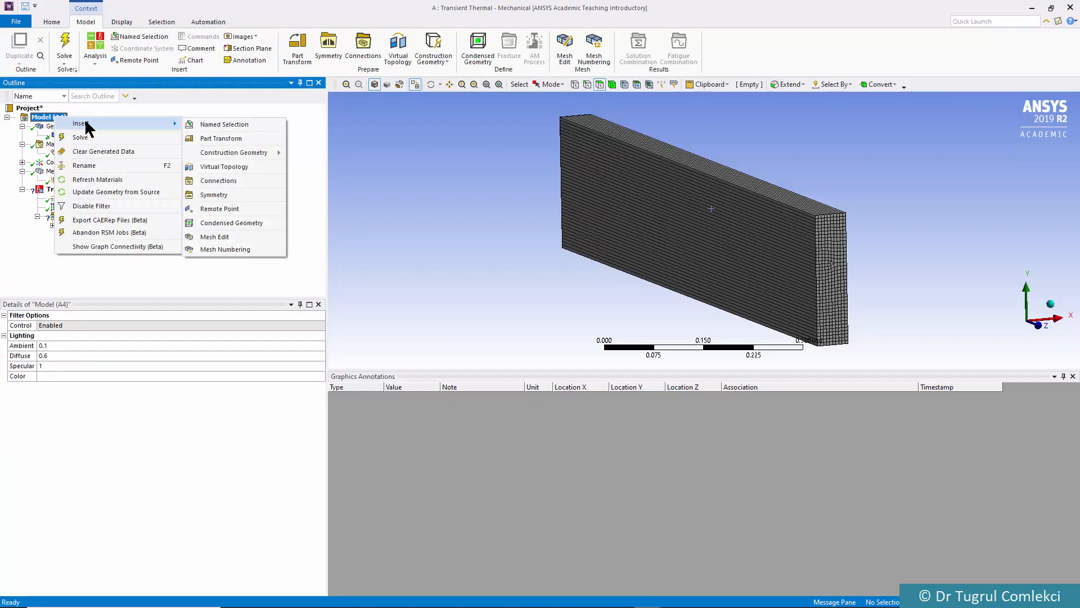
left_click(219, 195)
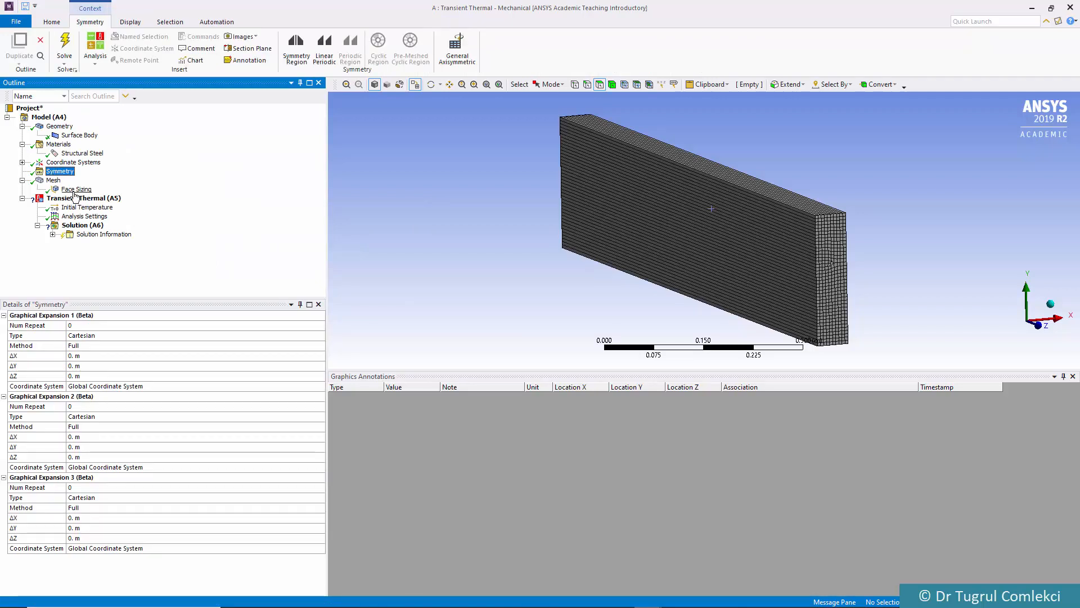
Set the symmetry's Graphical Expansion 1 type to 2D AxiSymmetric with Num Repeat 19
left_click(86, 336)
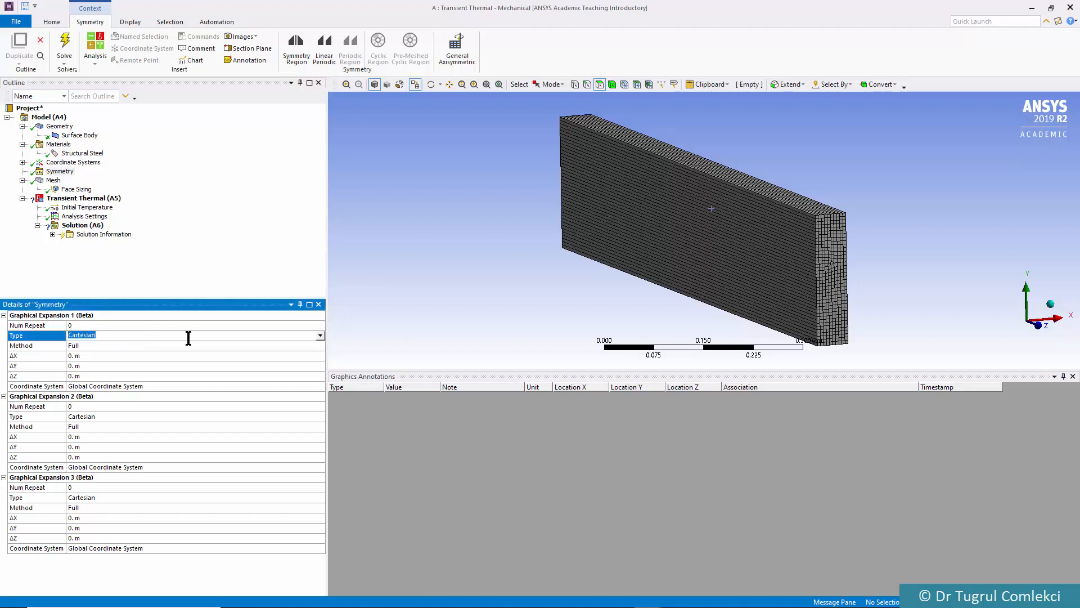
left_click(319, 337)
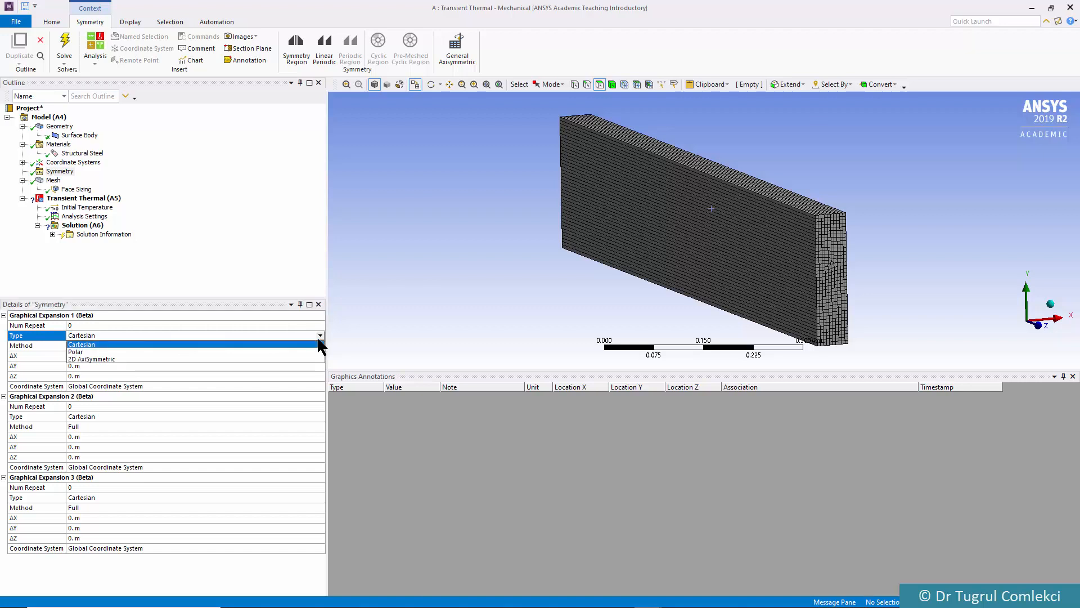
left_click(91, 359)
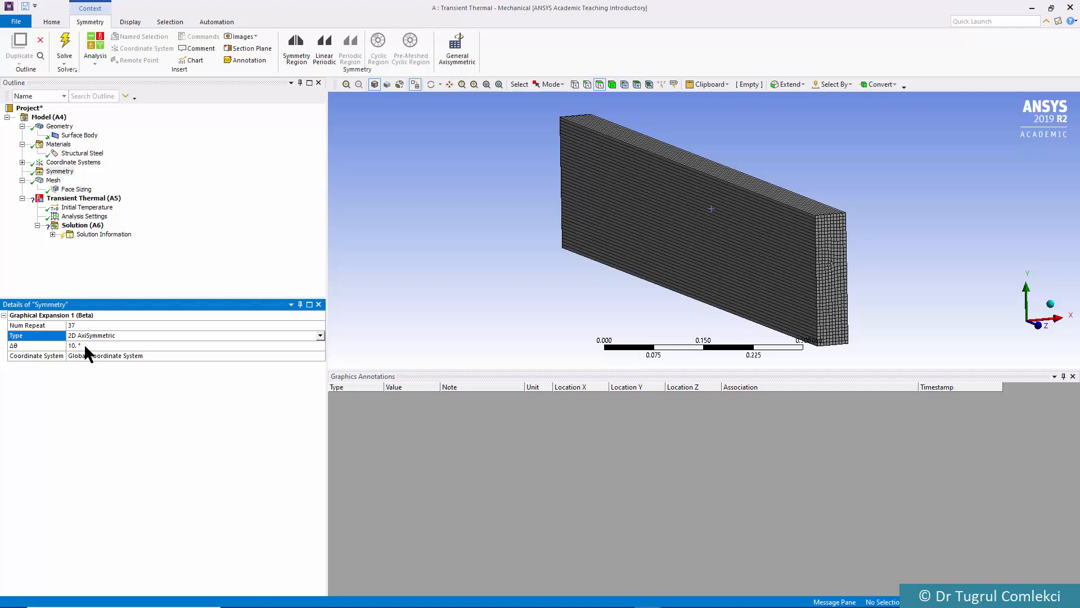
left_click(79, 326)
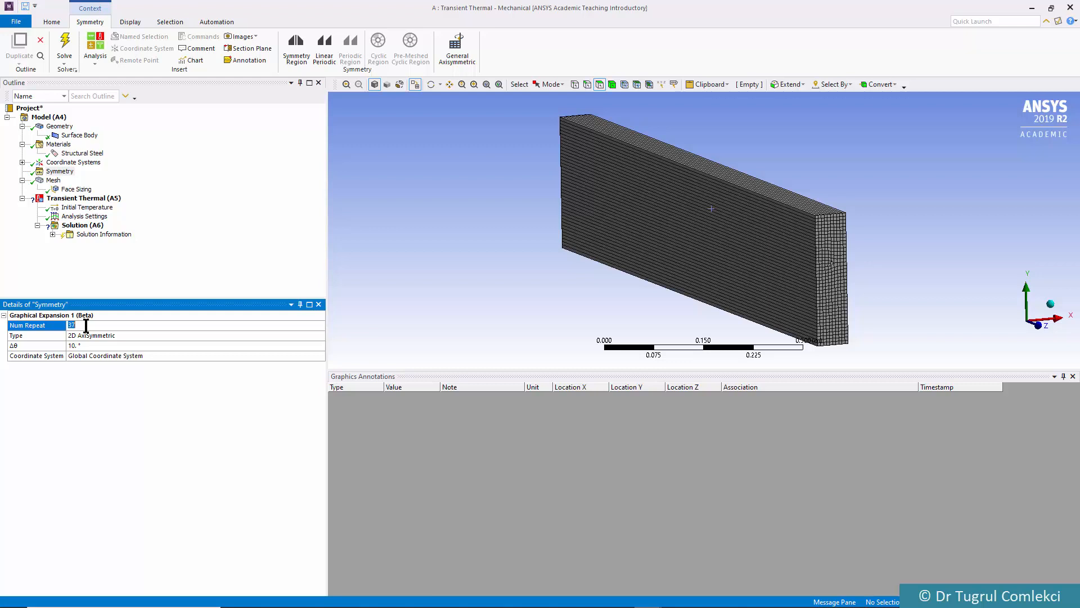
type("19")
Examine the graphically expanded mesh in 3D and select the rectangular face carrying the original 2D section
left_click(55, 180)
mouse_move(554, 194)
middle_mouse_down()
mouse_move(482, 207)
mouse_move(481, 220)
mouse_move(513, 224)
mouse_move(485, 229)
mouse_move(625, 223)
mouse_move(566, 217)
mouse_move(620, 221)
mouse_move(589, 233)
mouse_move(607, 210)
mouse_move(563, 201)
mouse_move(616, 199)
mouse_move(537, 217)
middle_mouse_up()
scroll(600, 213, "down", 2)
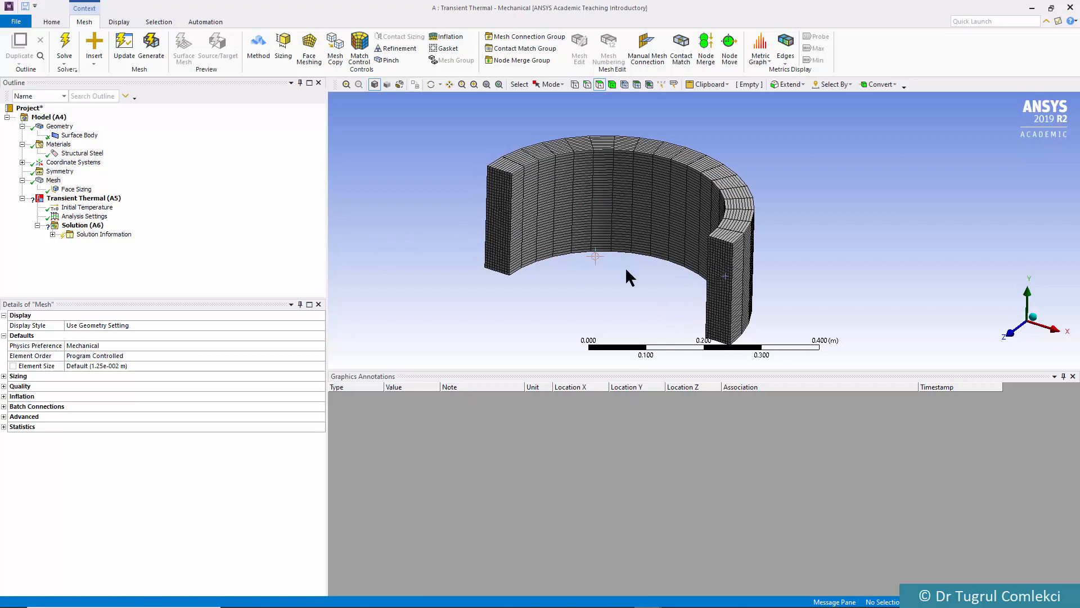
middle_click_drag(633, 259, 680, 241, "ctrl")
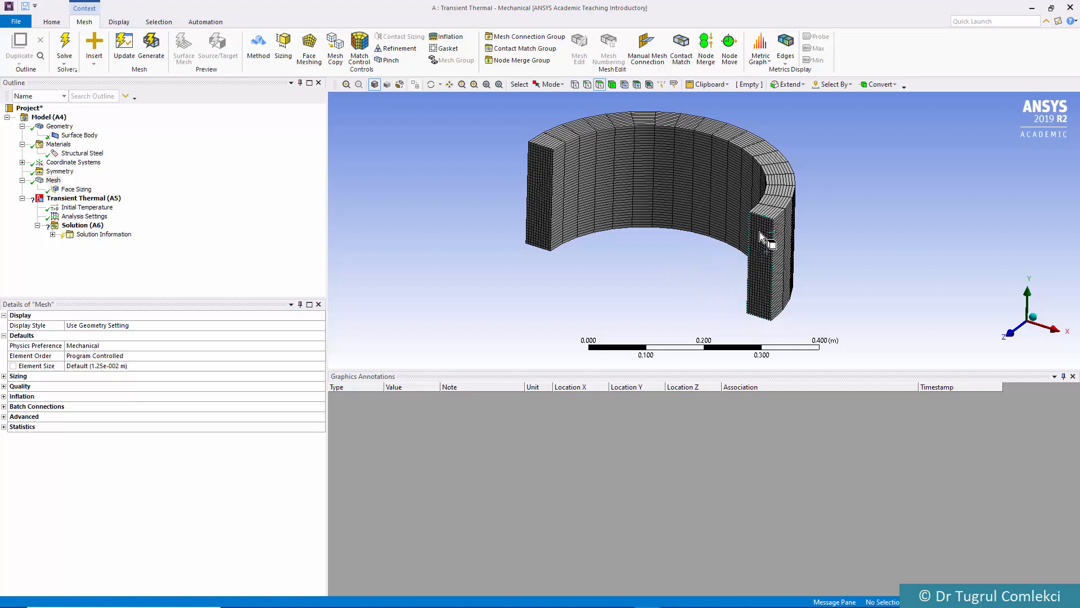
left_click(760, 232)
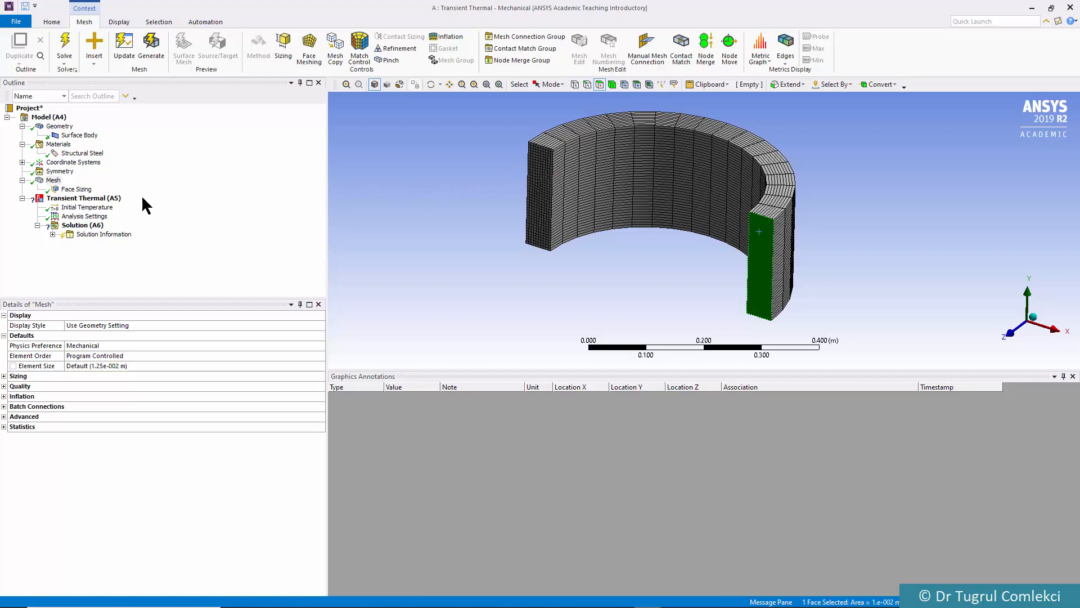
Set the uniform initial temperature of the transient thermal analysis to 20 °C
left_click(76, 199)
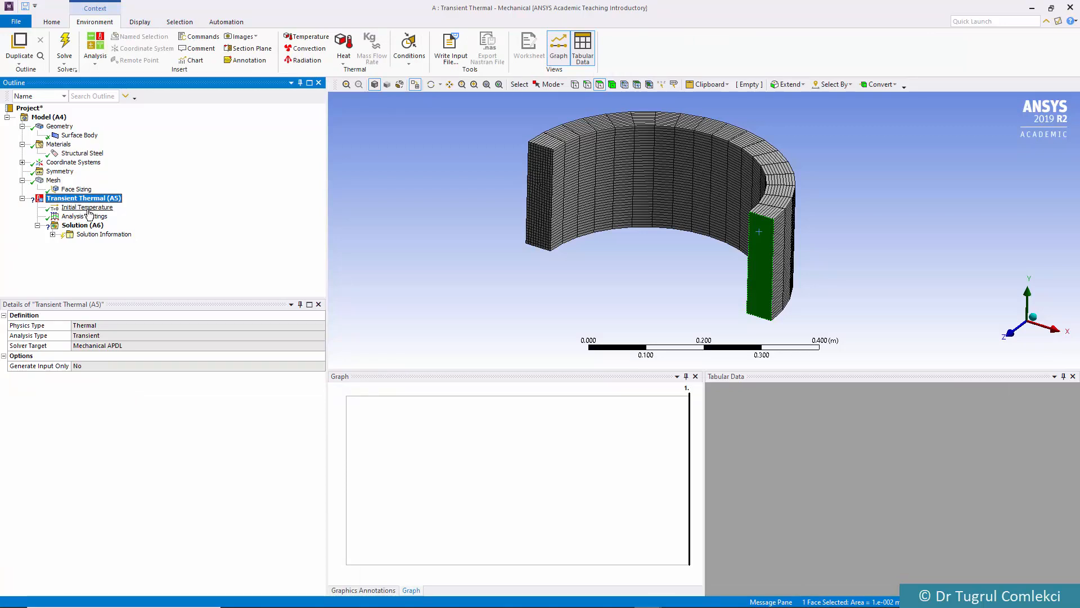
left_click(87, 208)
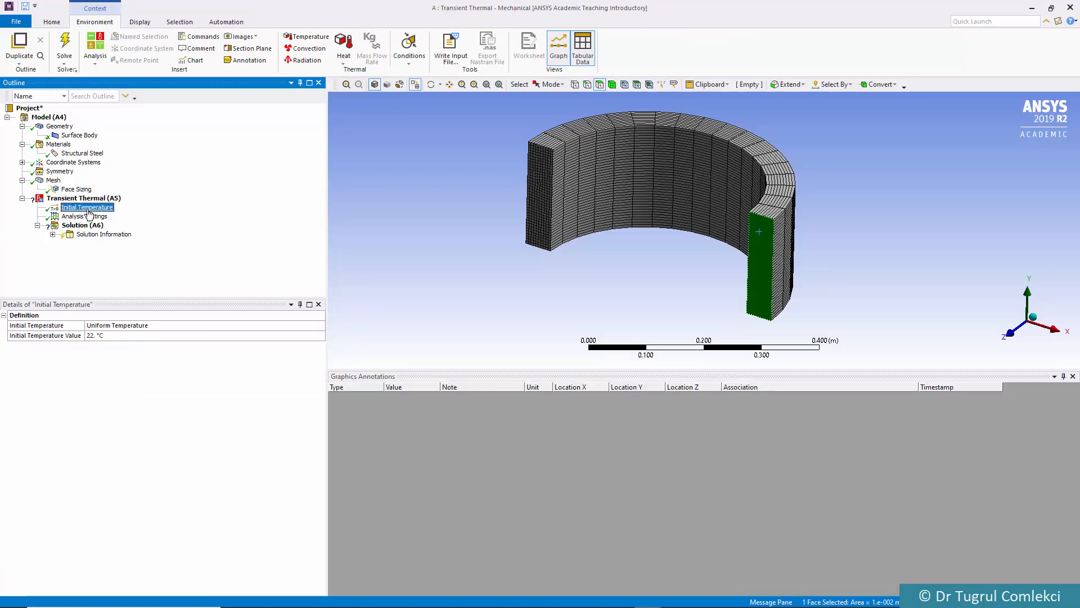
left_click(104, 335)
type("20")
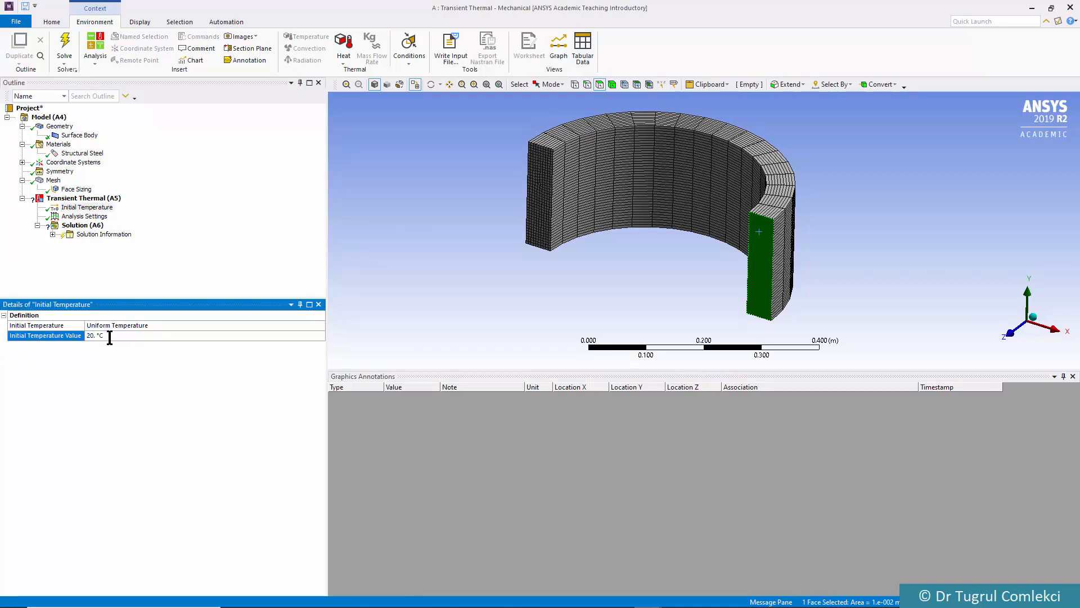
In the Analysis Settings, set the step end time to 1200 s and turn Auto Time Stepping on
left_click(84, 216)
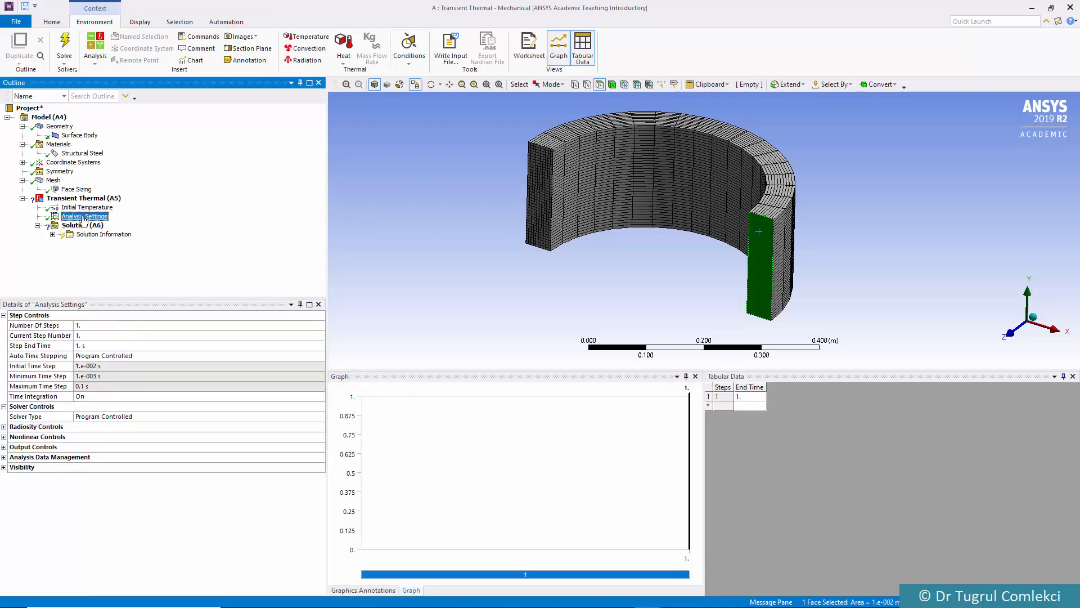
left_click(83, 345)
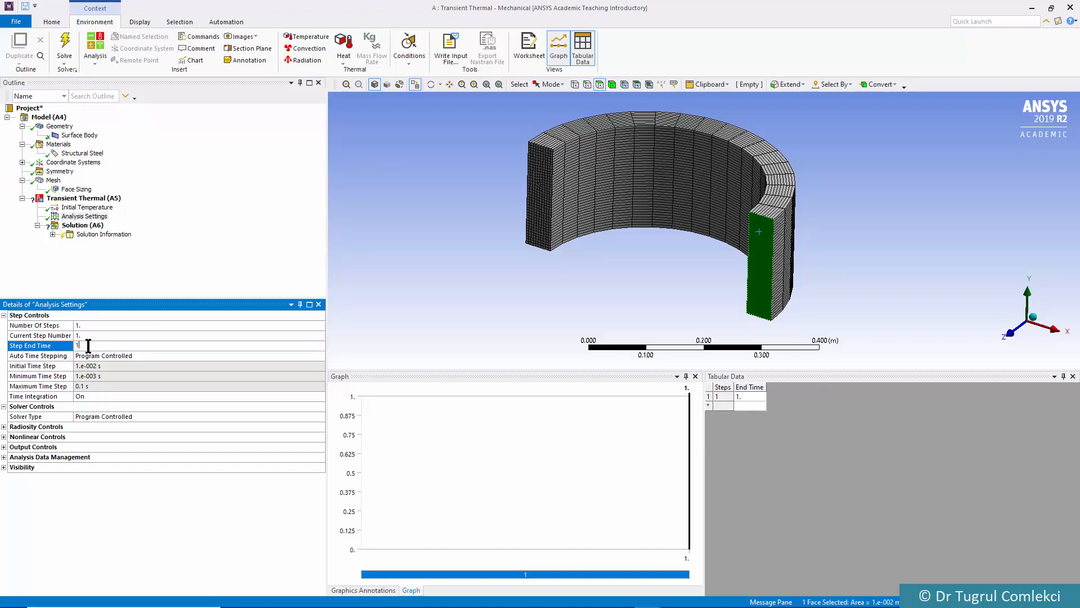
type("200")
key("Return")
left_click(96, 355)
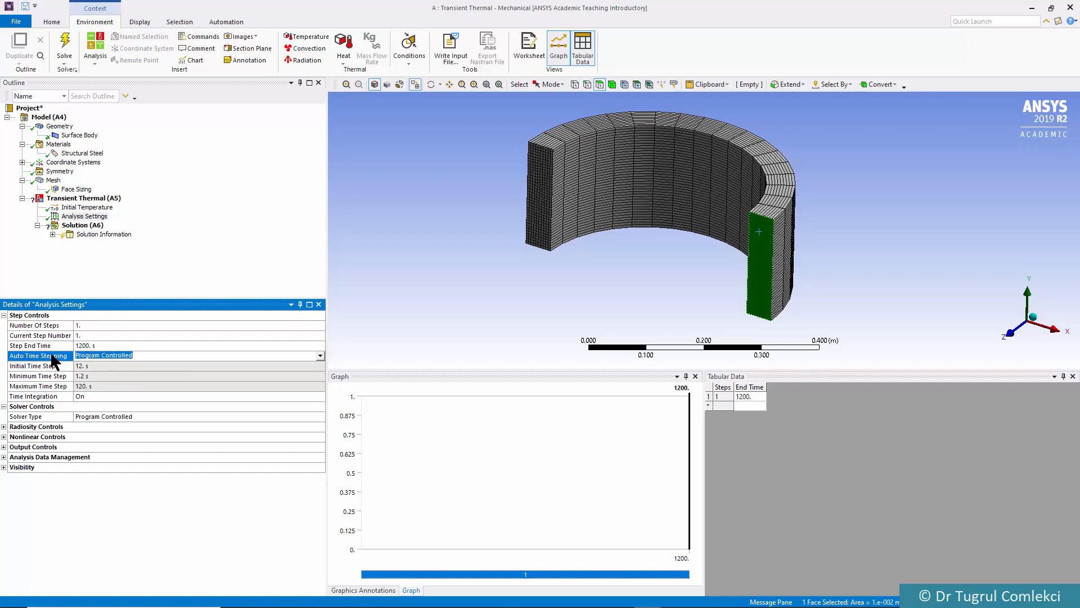
left_click(318, 355)
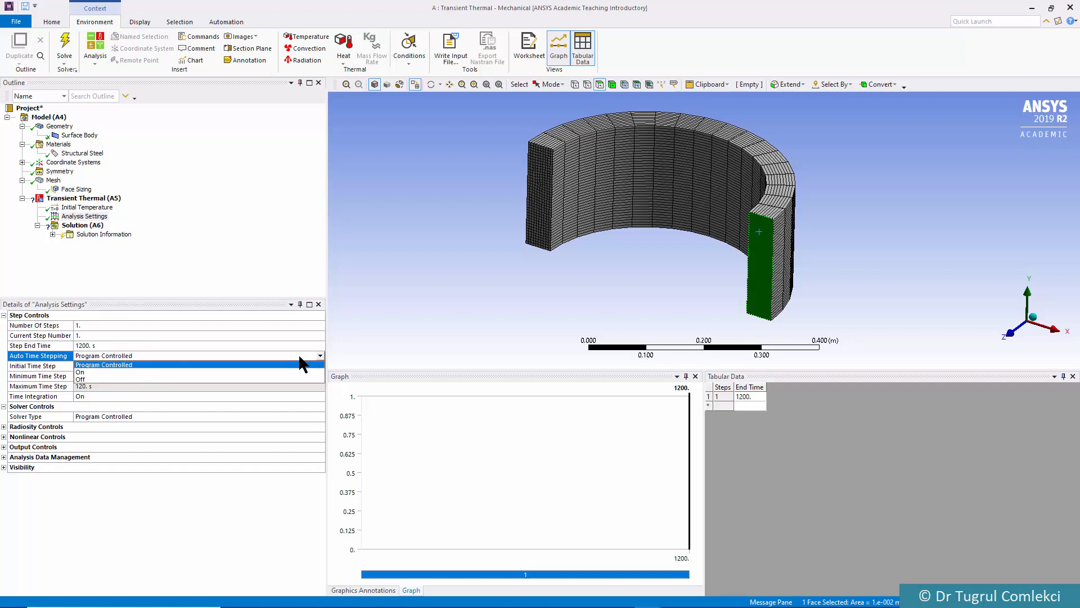
left_click(84, 372)
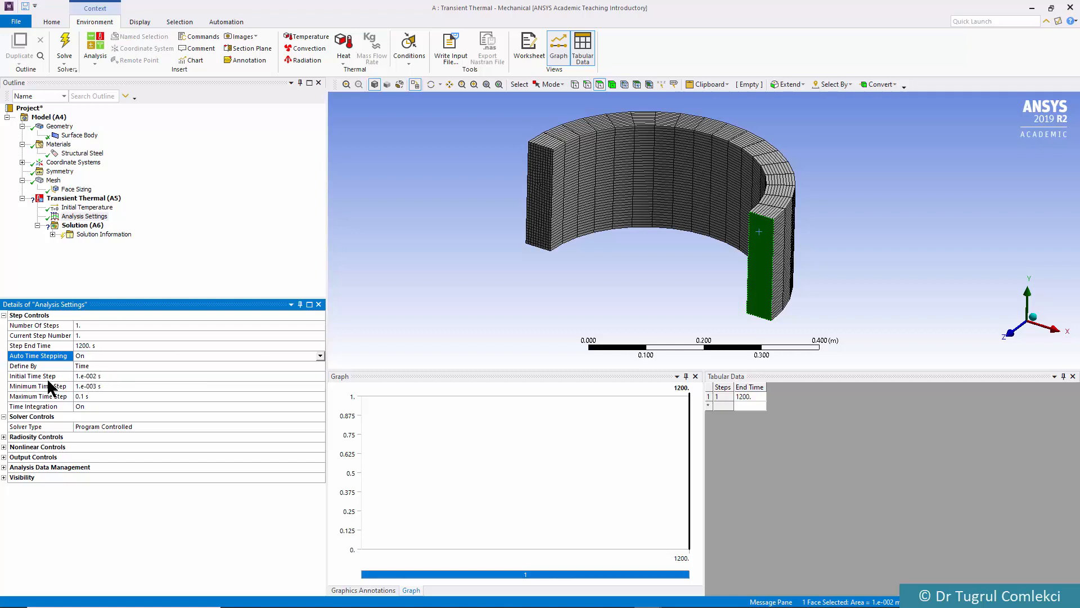
Set the initial, minimum and maximum time steps to 10 s each
left_click(96, 375)
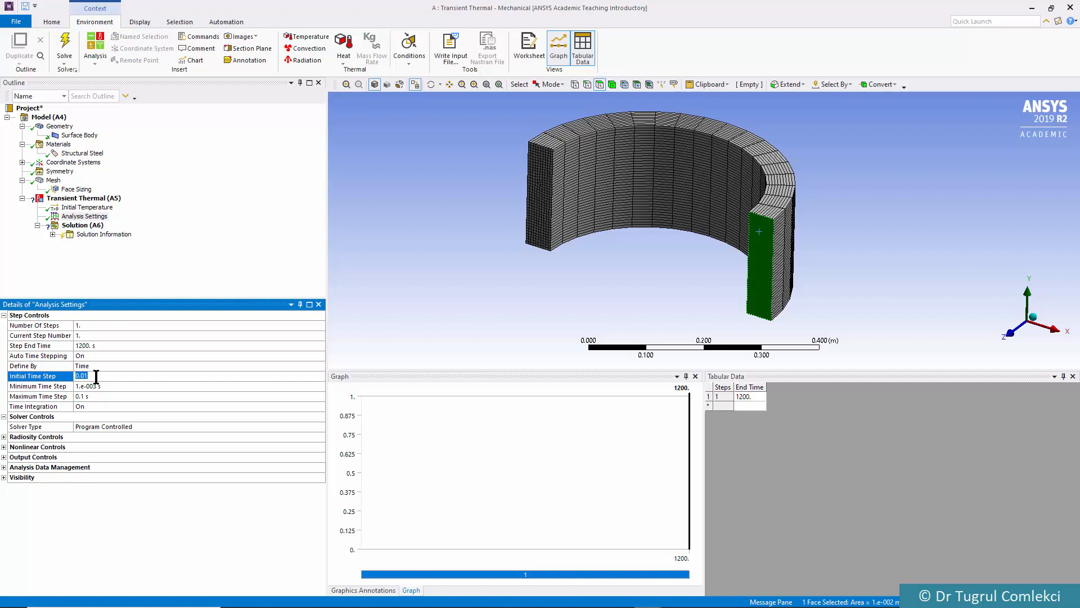
left_click(96, 376)
left_click_drag(96, 376, 58, 376)
type("10")
left_click(86, 385)
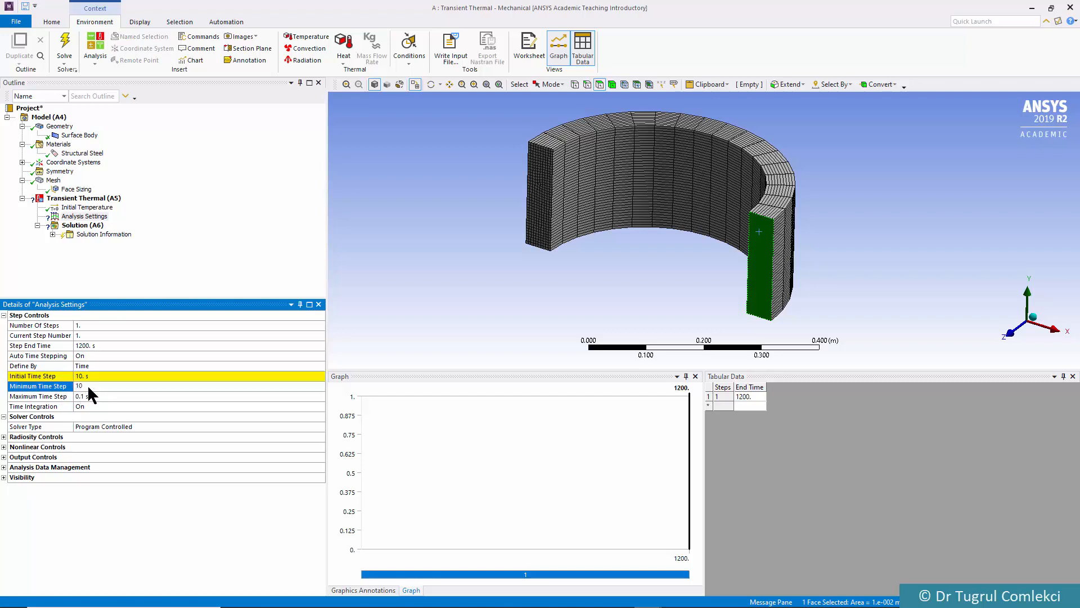
type("10")
left_click(92, 396)
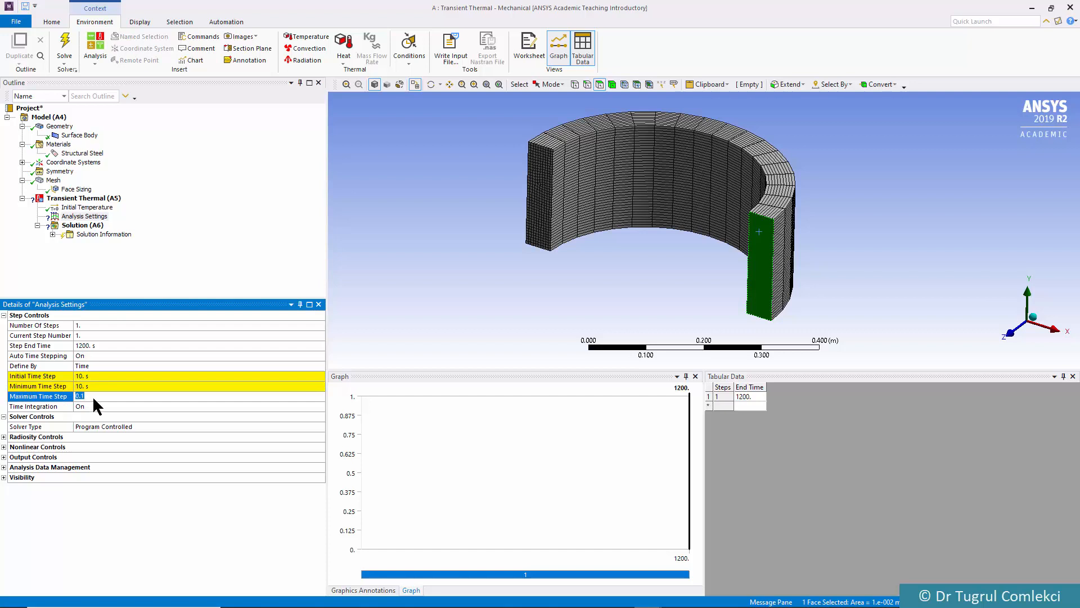
type("10")
key("Return")
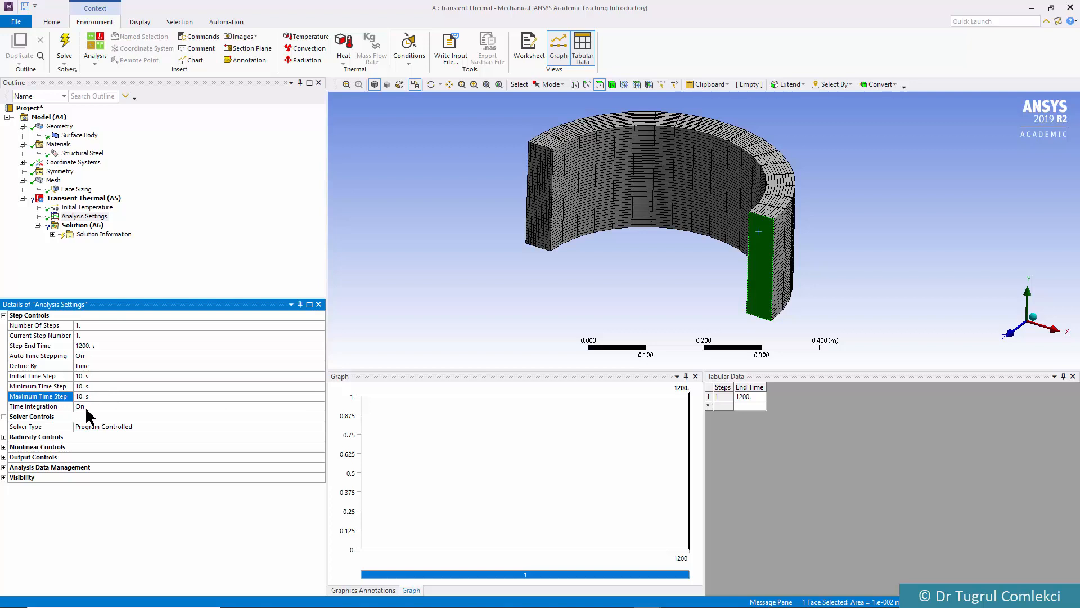
Insert a Convection load under Transient Thermal (A5) and scope it to the inner vertical edge of the original 2D section
left_click(95, 200)
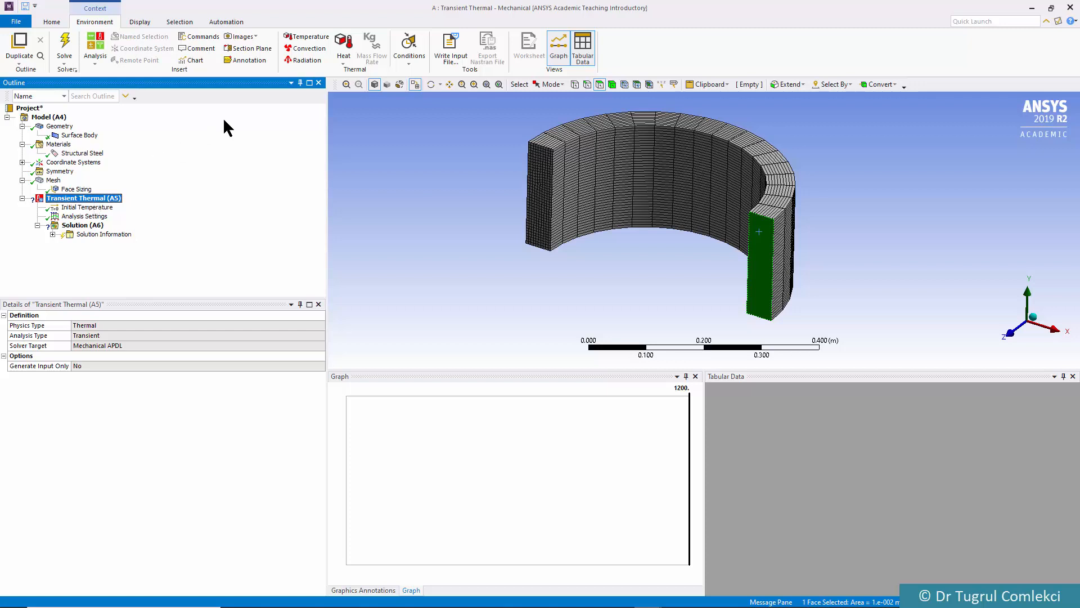
left_click(308, 49)
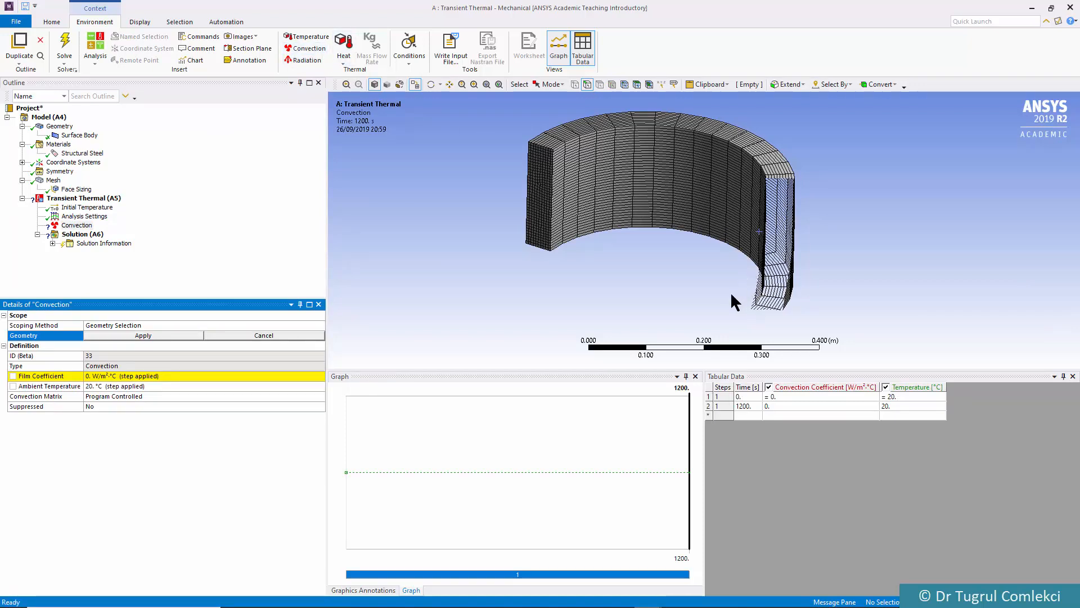
middle_click_drag(668, 307, 748, 295)
left_click(749, 272)
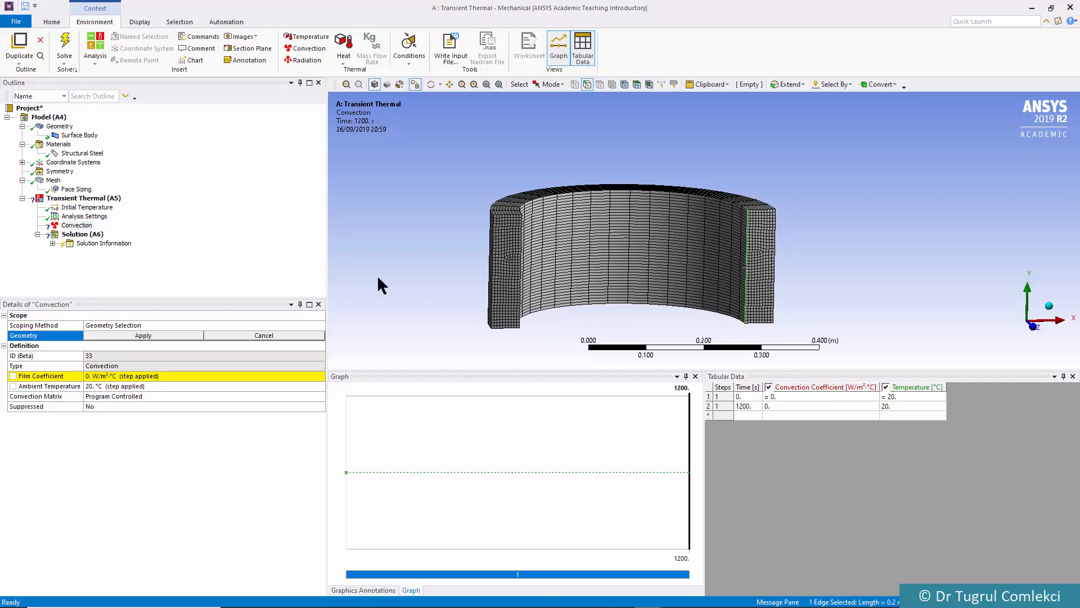
left_click(155, 333)
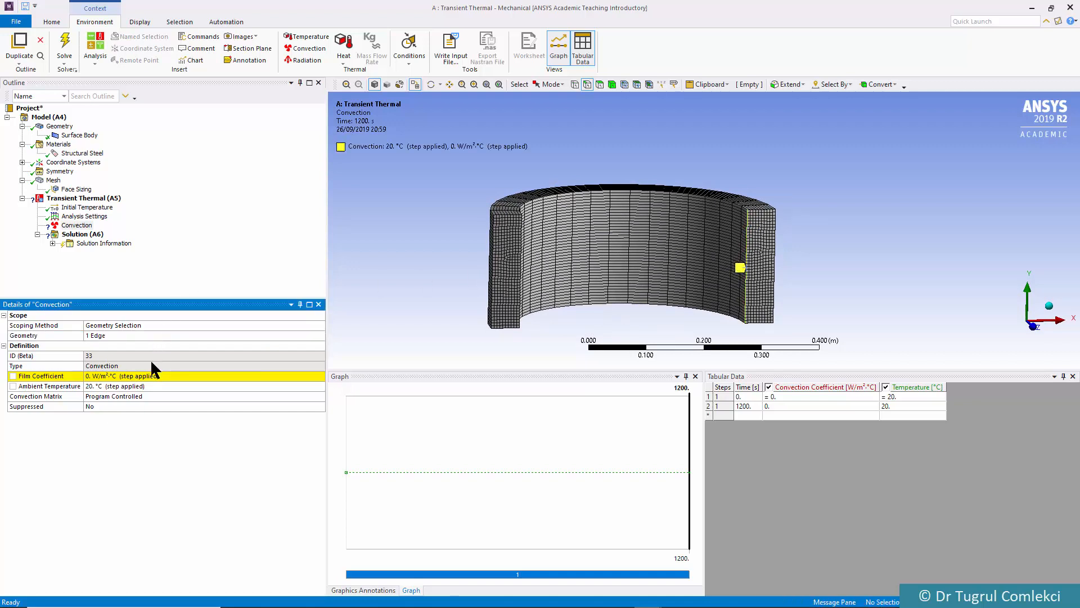
Give the inner-edge convection a film coefficient of 3000 W/m²·°C and an ambient temperature of 100 °C
left_click(98, 375)
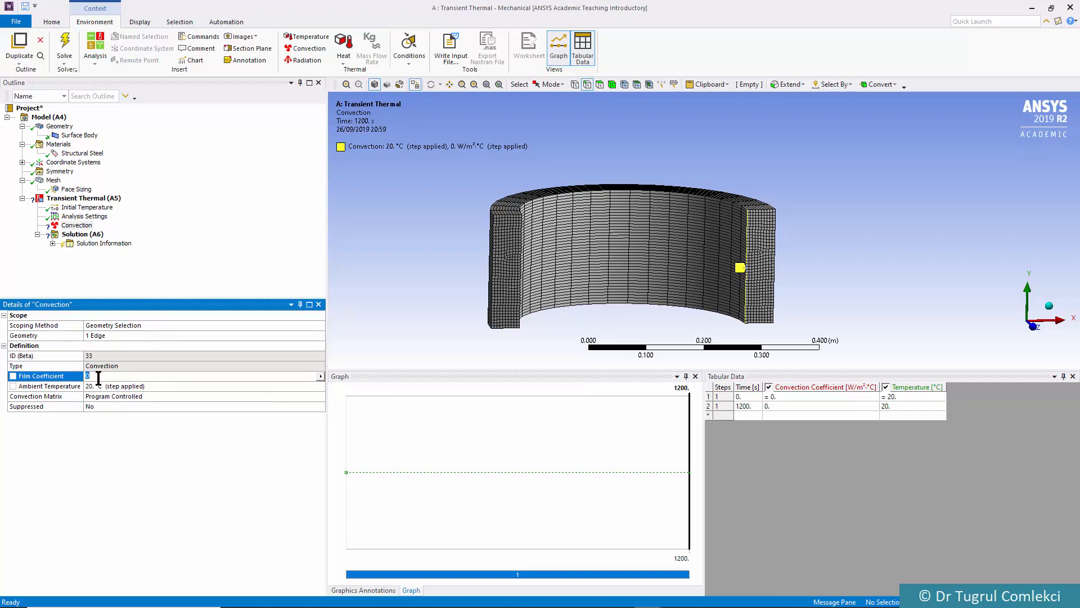
type("3000")
key("Return")
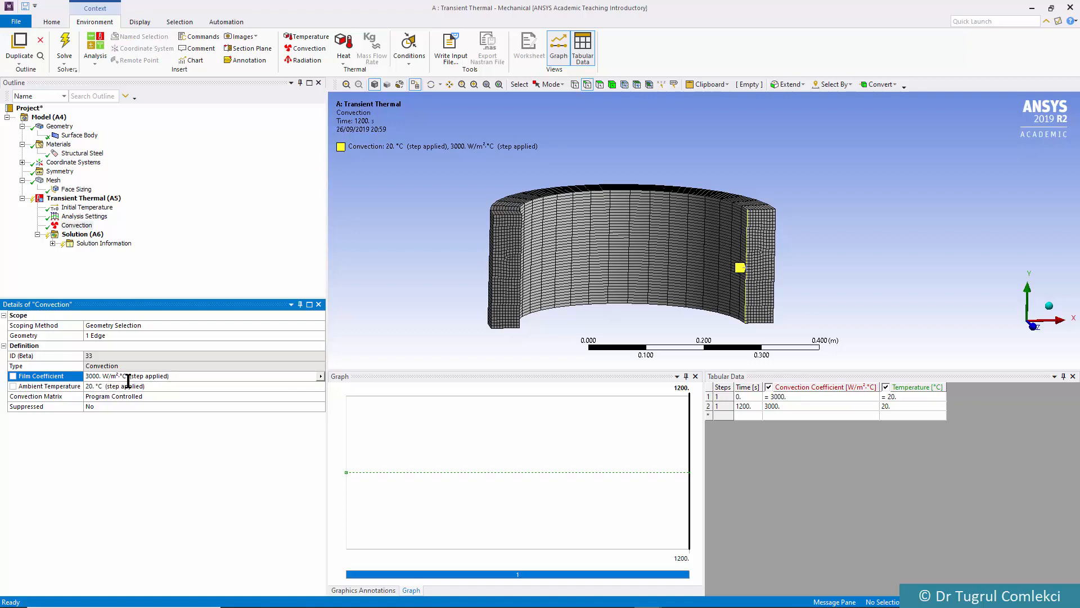
left_click(97, 388)
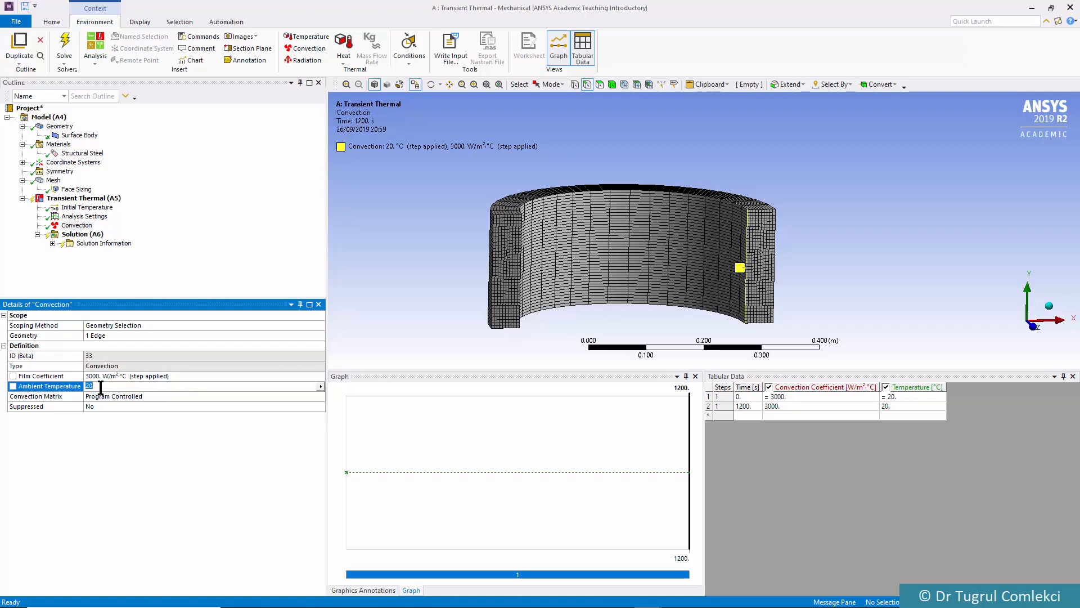
type("100")
key("Return")
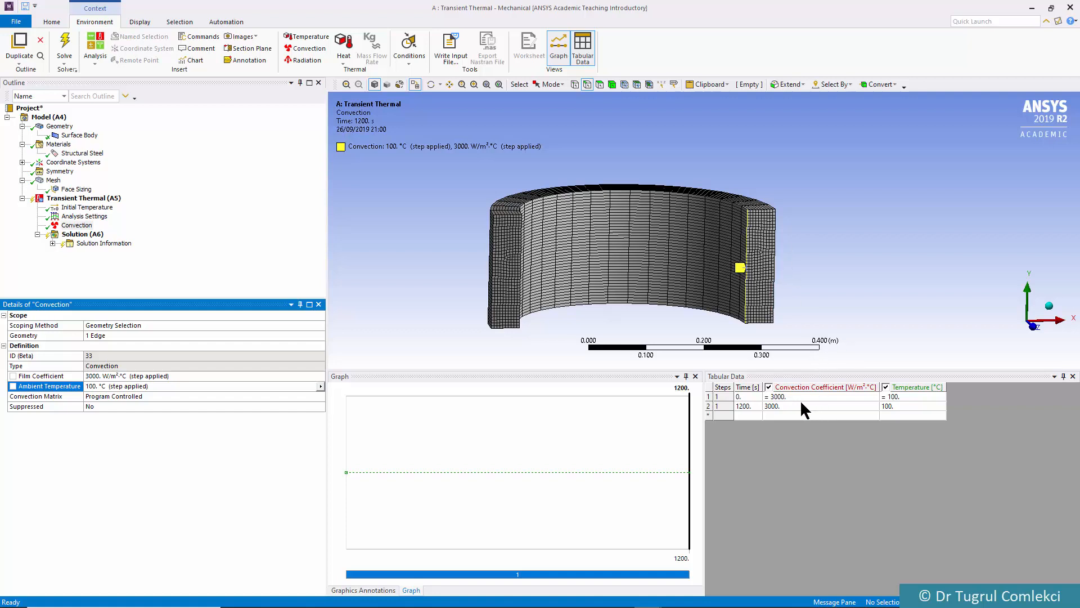
type("00")
key("Return")
left_click(741, 406)
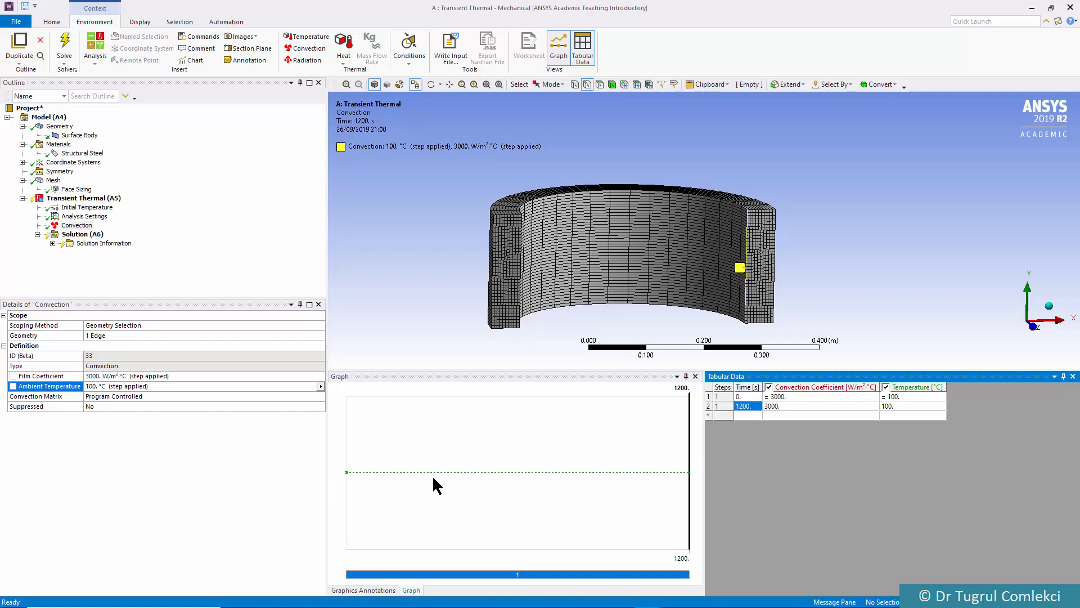
Add a second Convection load on the section's outer vertical edge with a film coefficient of 50 W/m²·°C
left_click(93, 199)
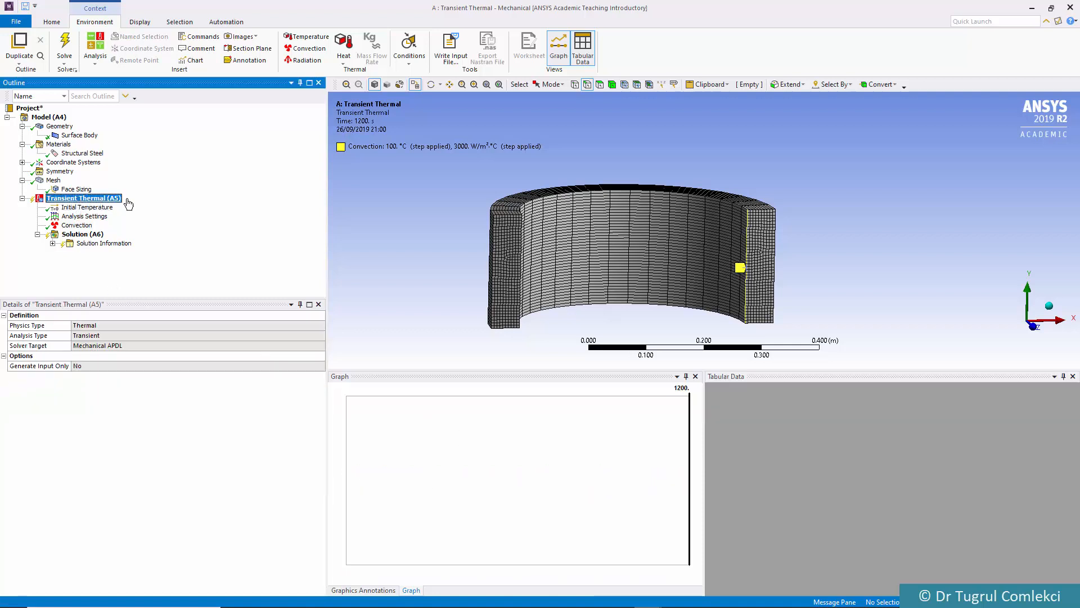
left_click(303, 50)
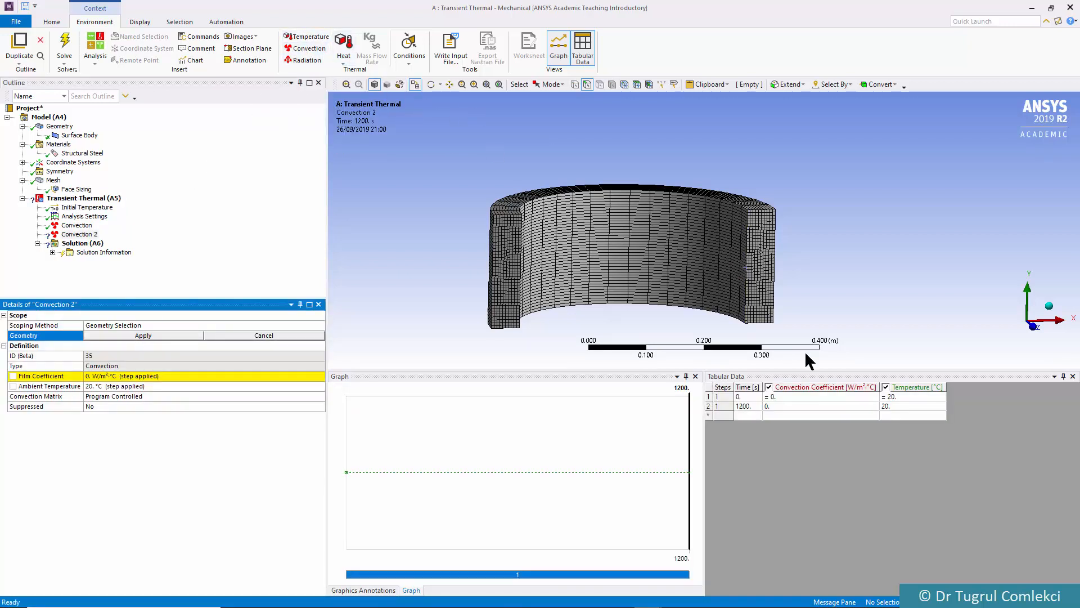
left_click(775, 271)
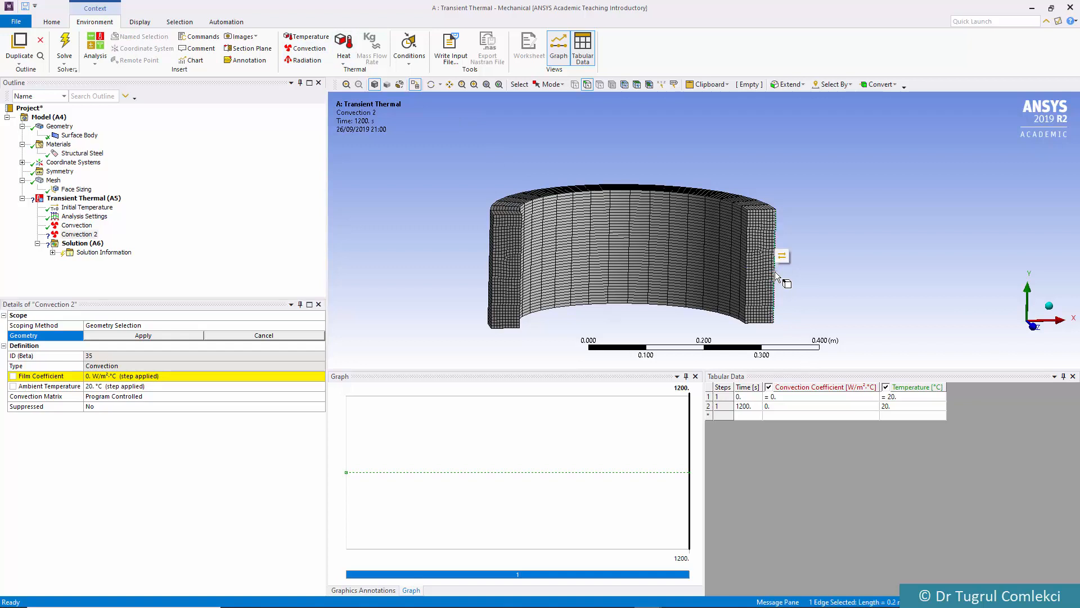
left_click(92, 375)
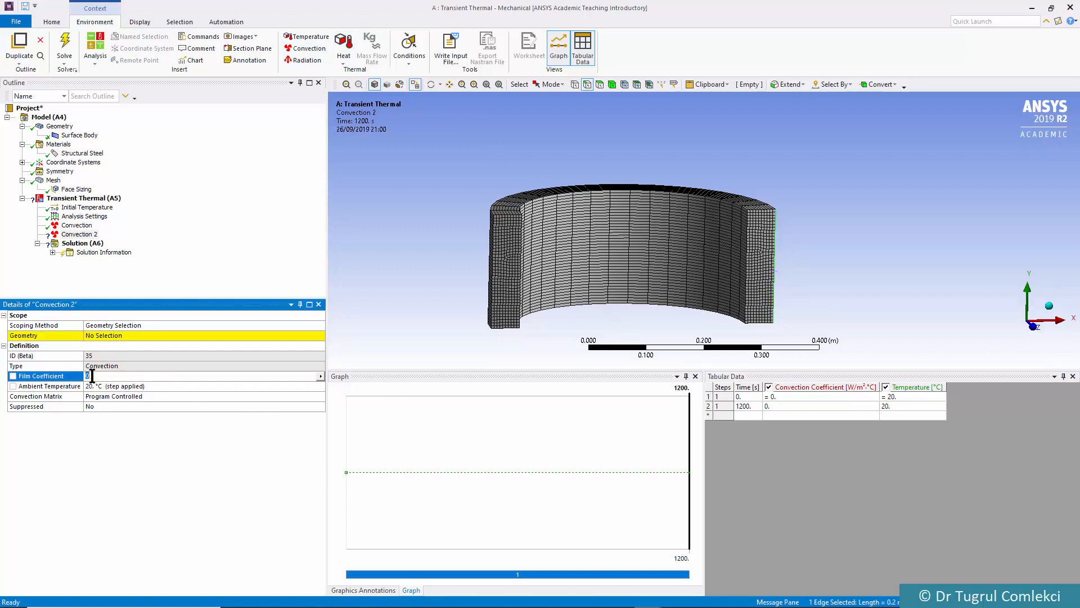
type("50")
key("Return")
left_click(105, 335)
left_click(103, 336)
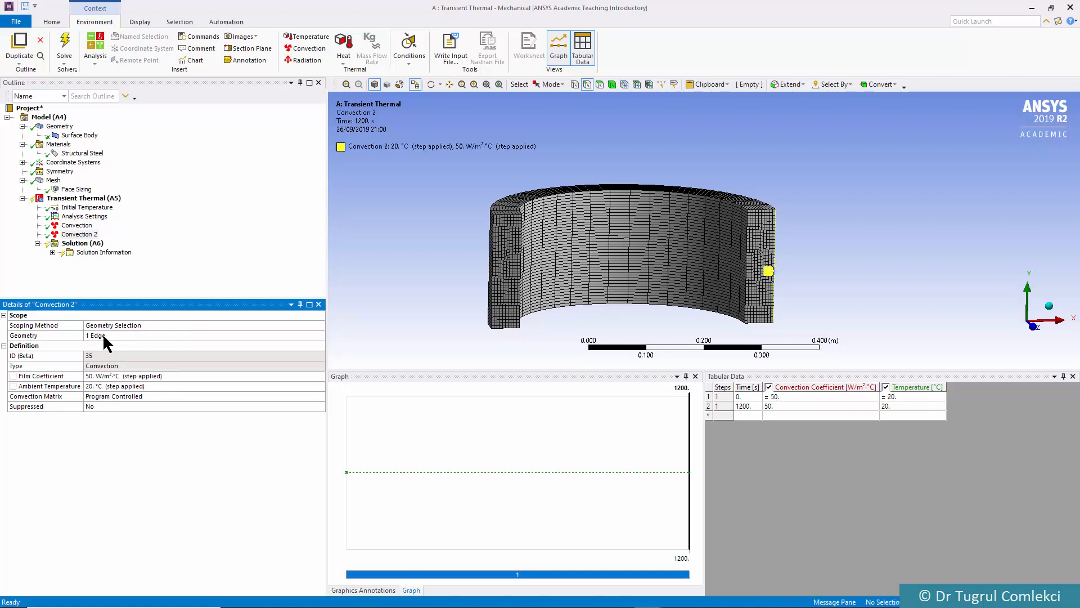
Insert Temperature and Total Heat Flux results for all bodies under Solution (A6)
left_click(85, 198)
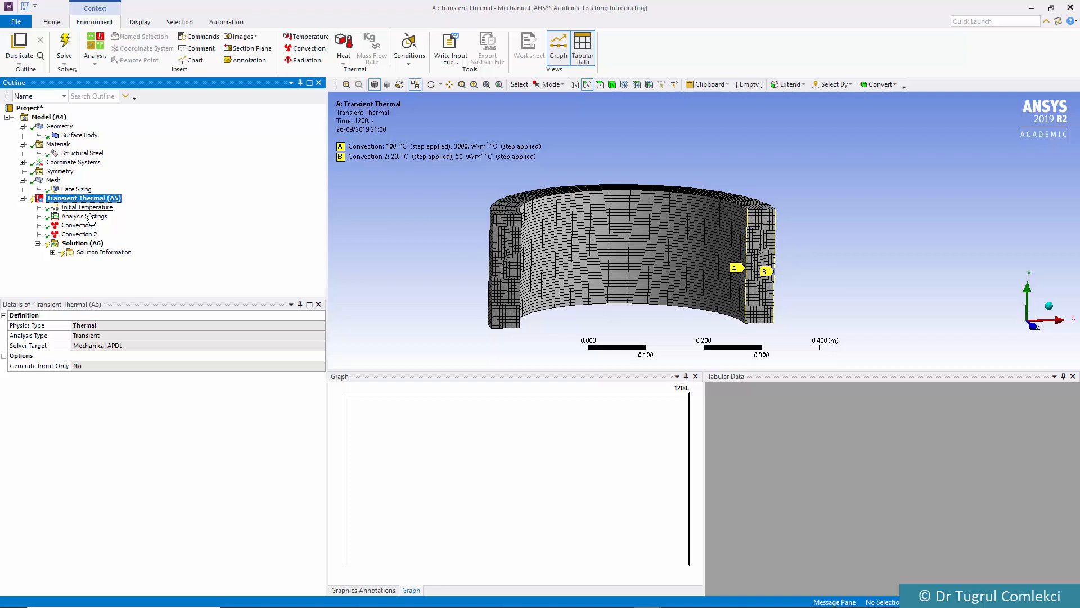
left_click(84, 244)
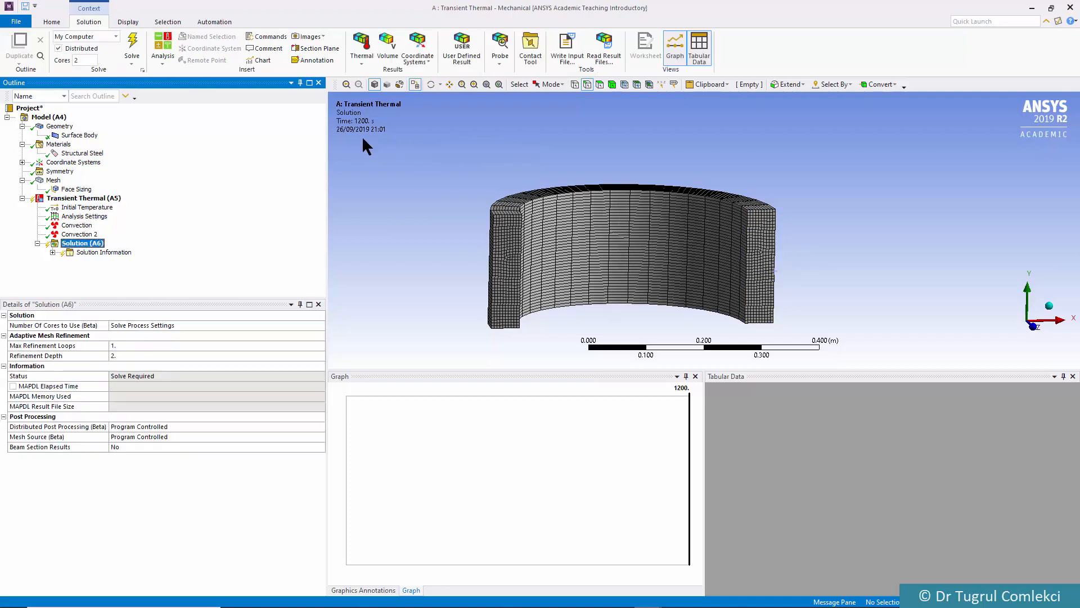
left_click(361, 61)
left_click(366, 73)
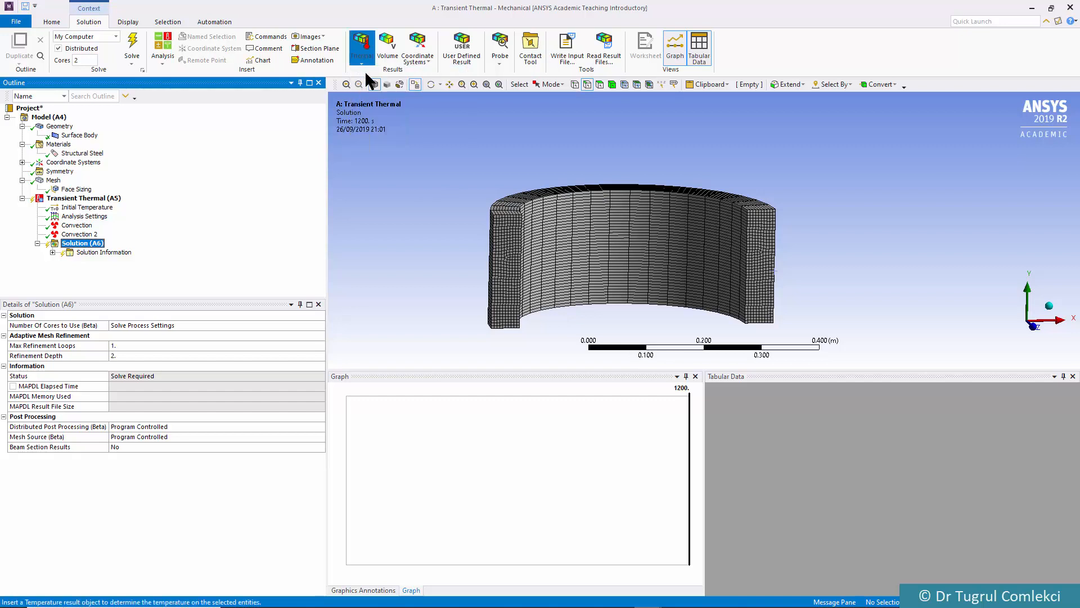
left_click(361, 61)
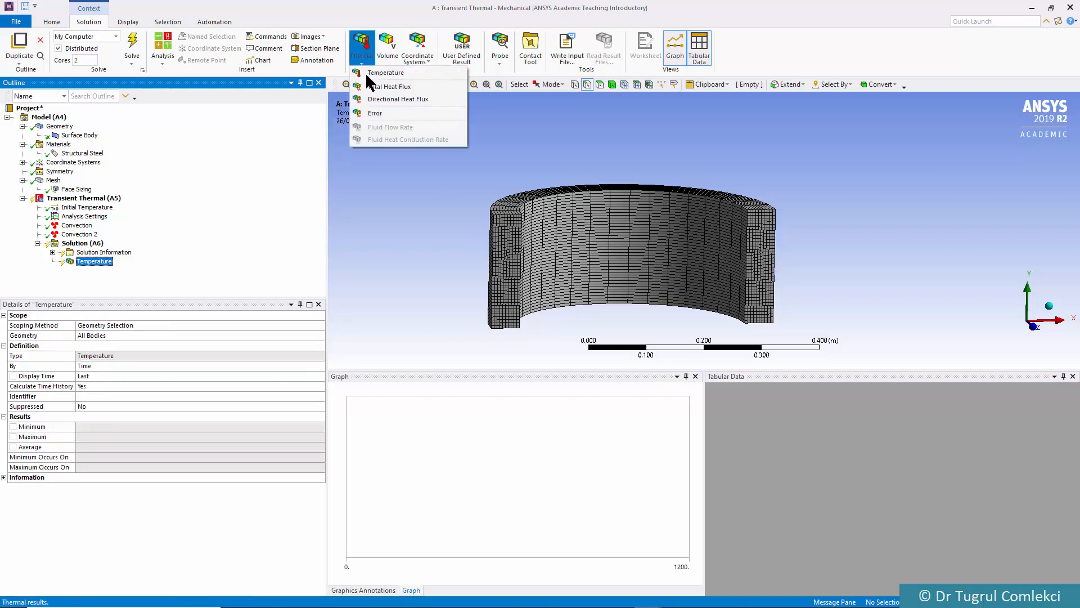
left_click(377, 86)
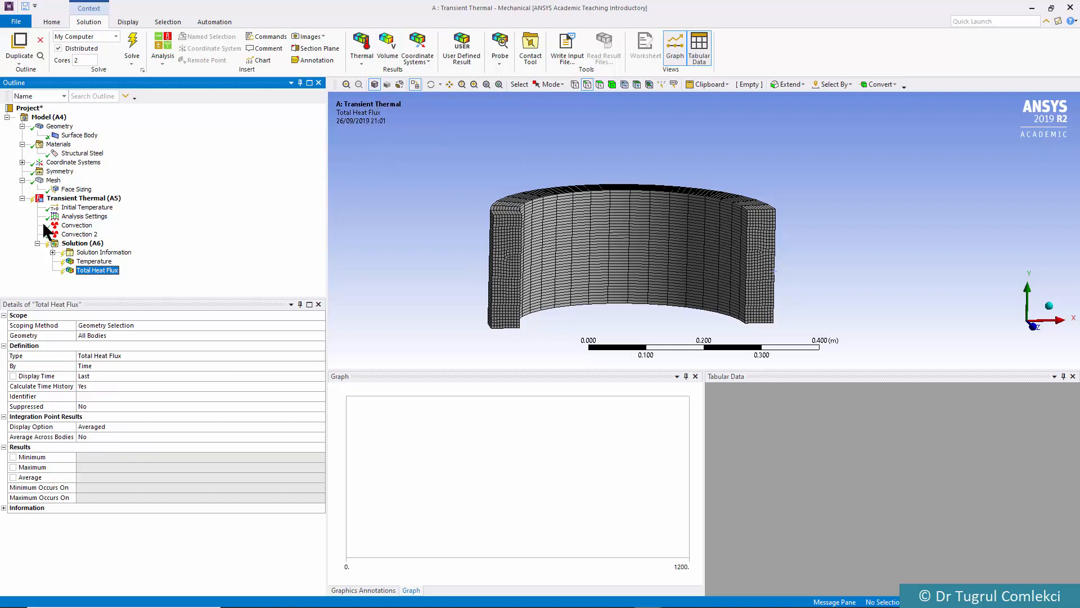
Create a reaction probe under Solution (A6) from the inner-edge Convection load and display its details
left_click(79, 226)
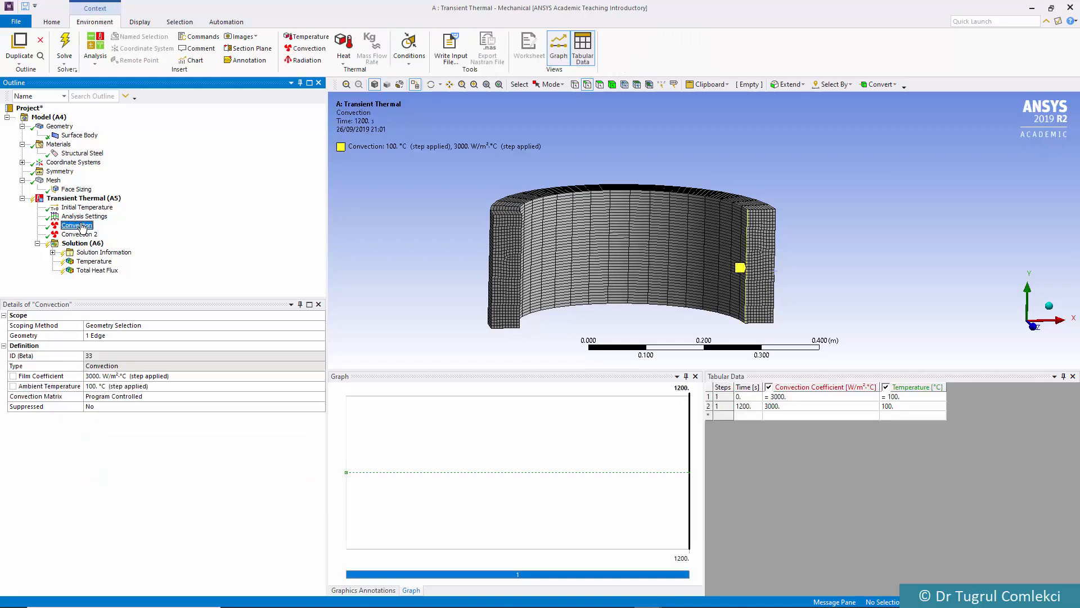
left_click_drag(85, 232, 86, 246)
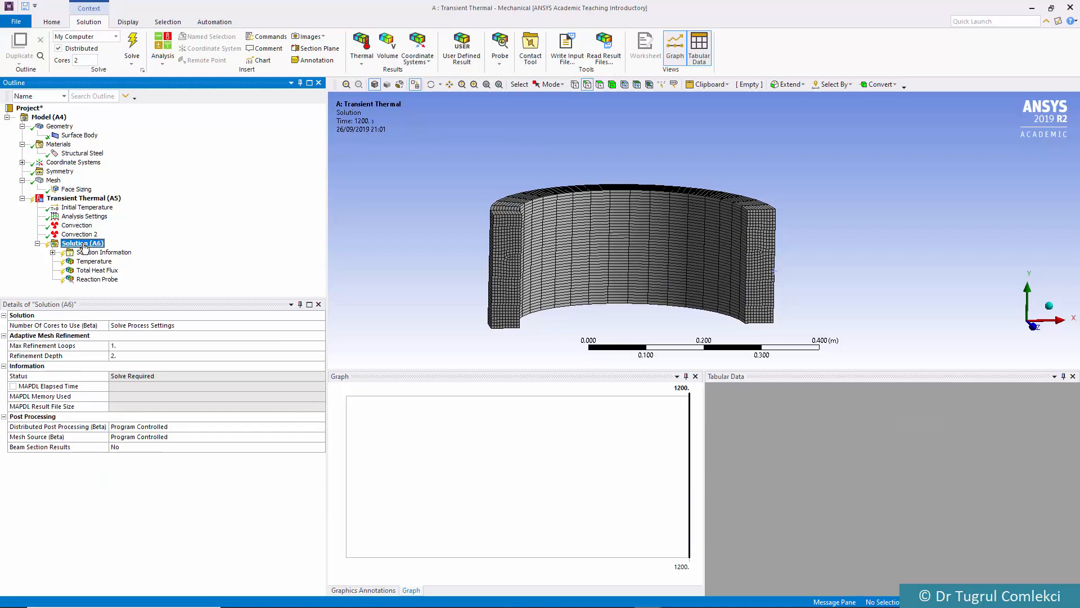
left_click(98, 280)
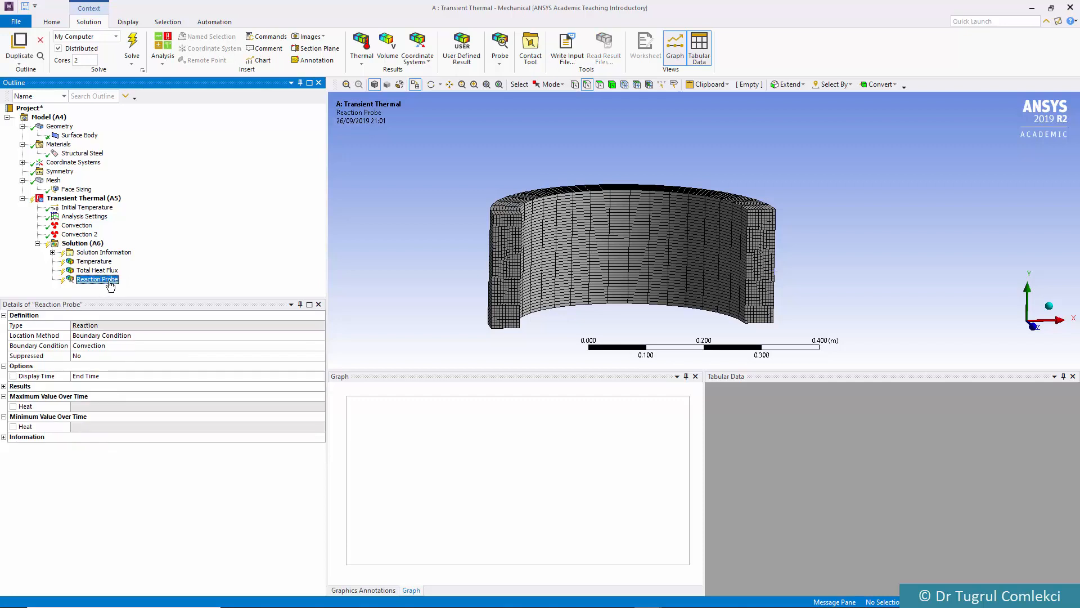
Create a second reaction probe under Solution (A6) from the Convection 2 load and solve the analysis
left_click(84, 235)
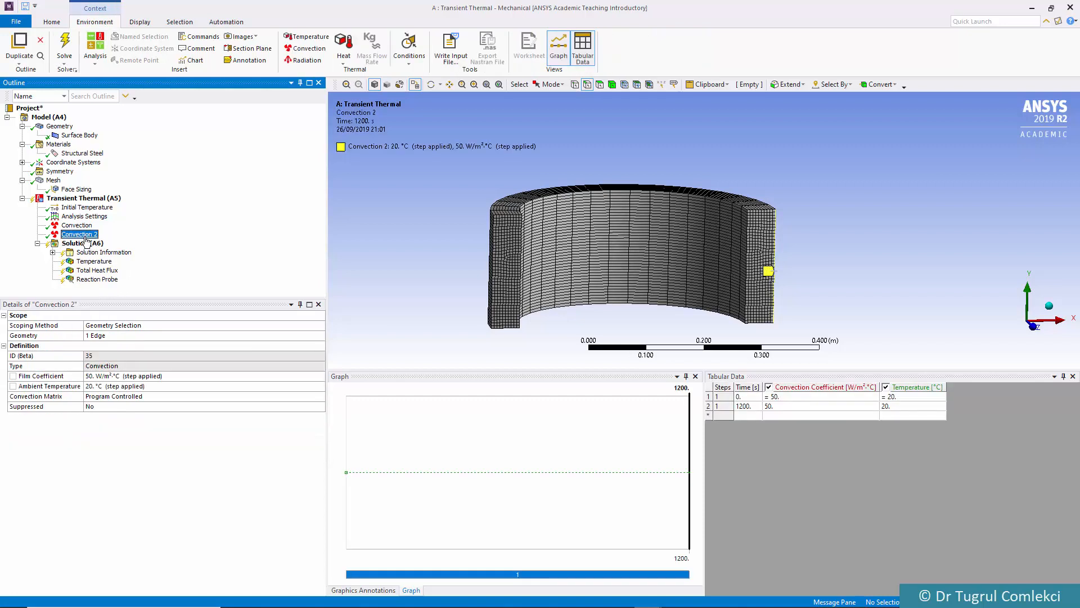
left_click_drag(87, 247, 86, 246)
left_click(103, 288)
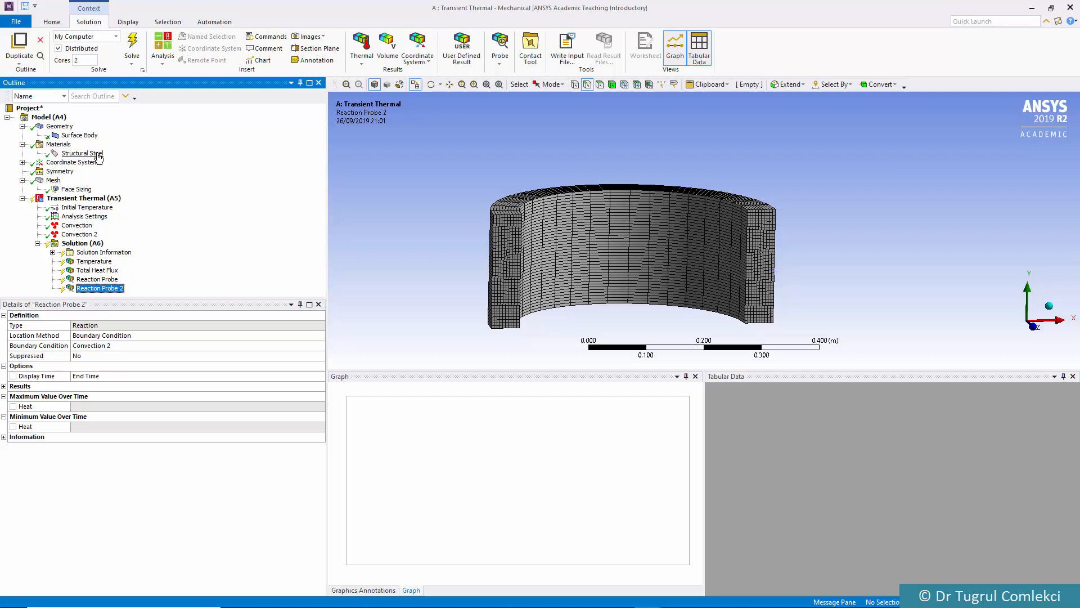
left_click(137, 41)
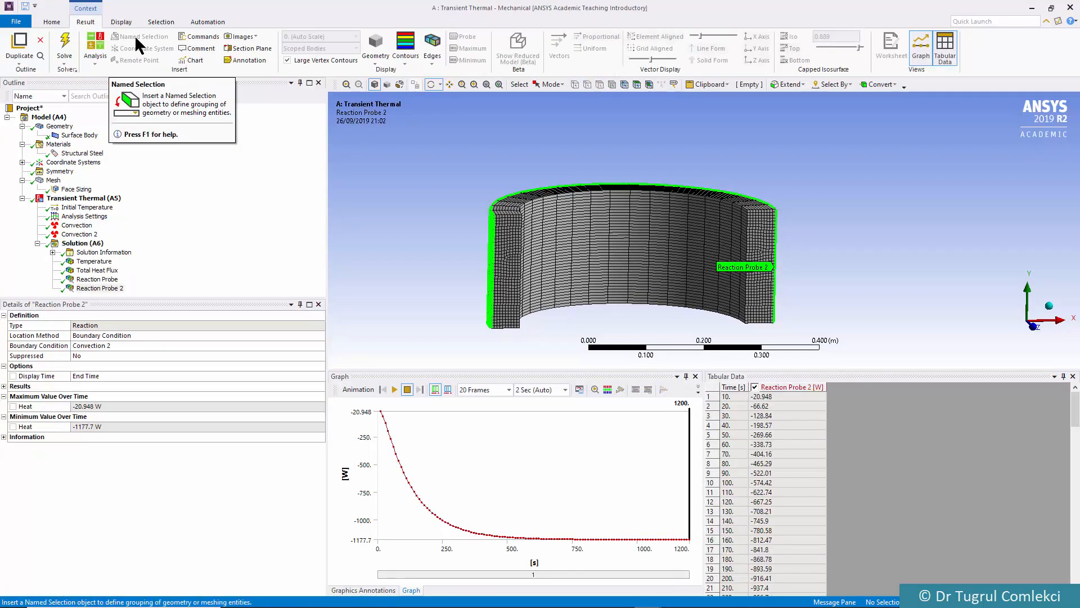
Display the Temperature result and hide the Average curve from its time graph
left_click(94, 262)
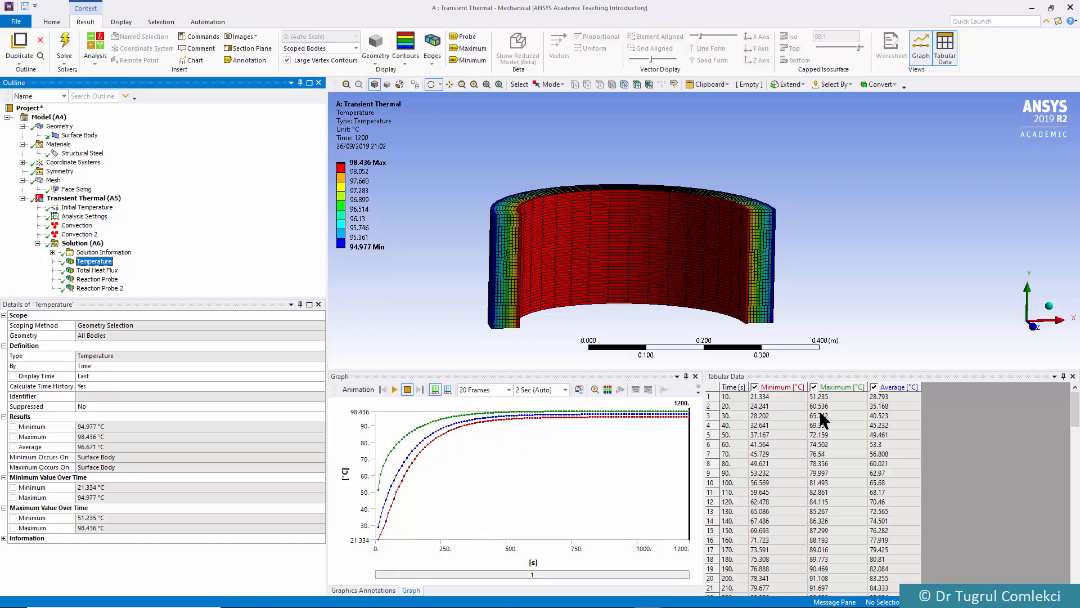
left_click(874, 388)
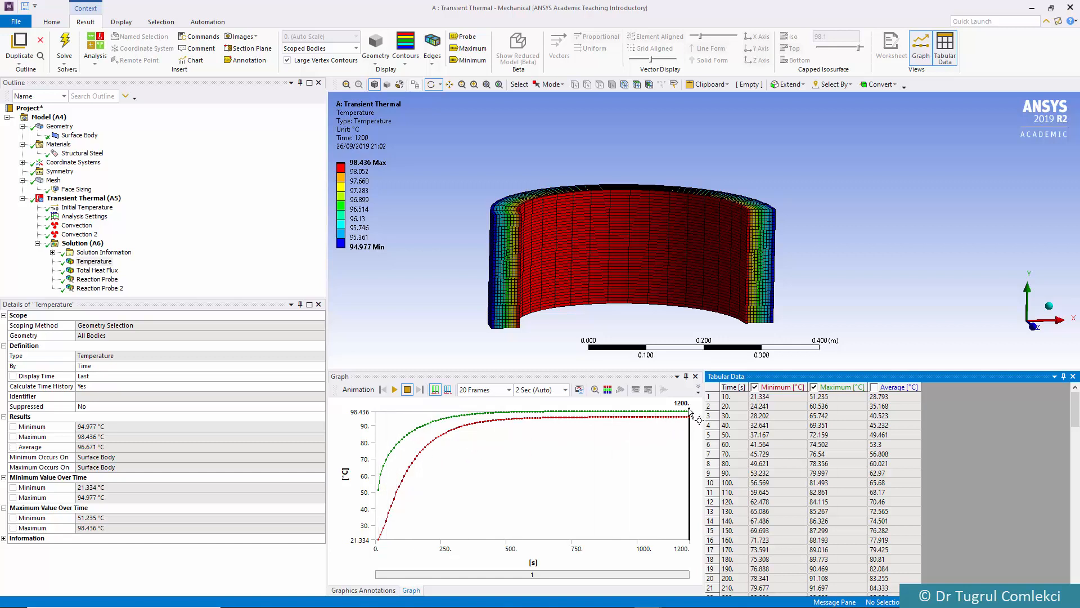
Play the temperature animation with its default settings, then set it to 100 frames over 10 seconds and replay it
left_click(395, 389)
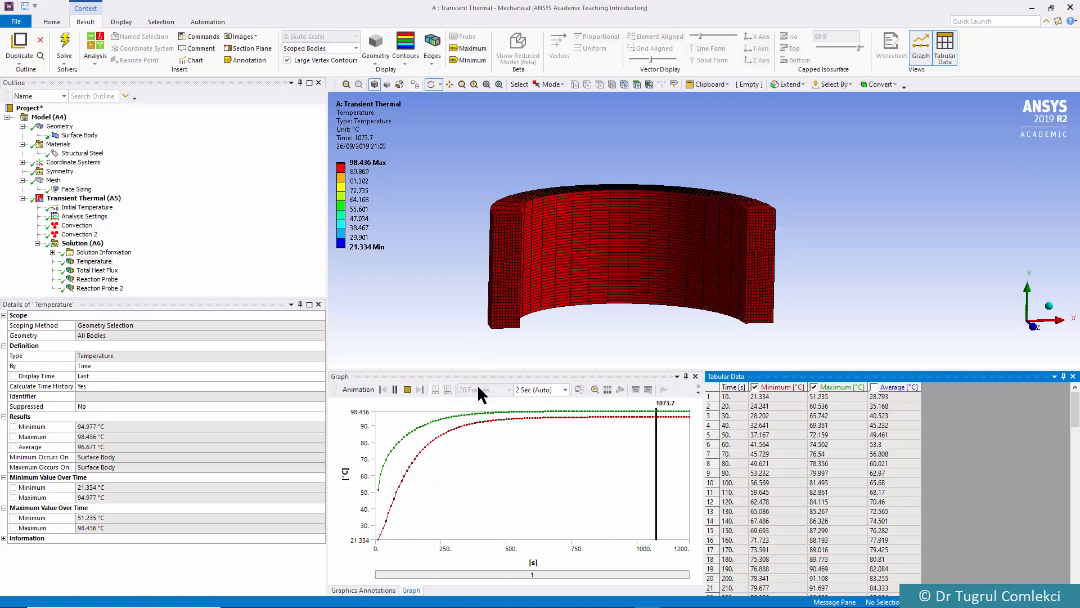
left_click(406, 390)
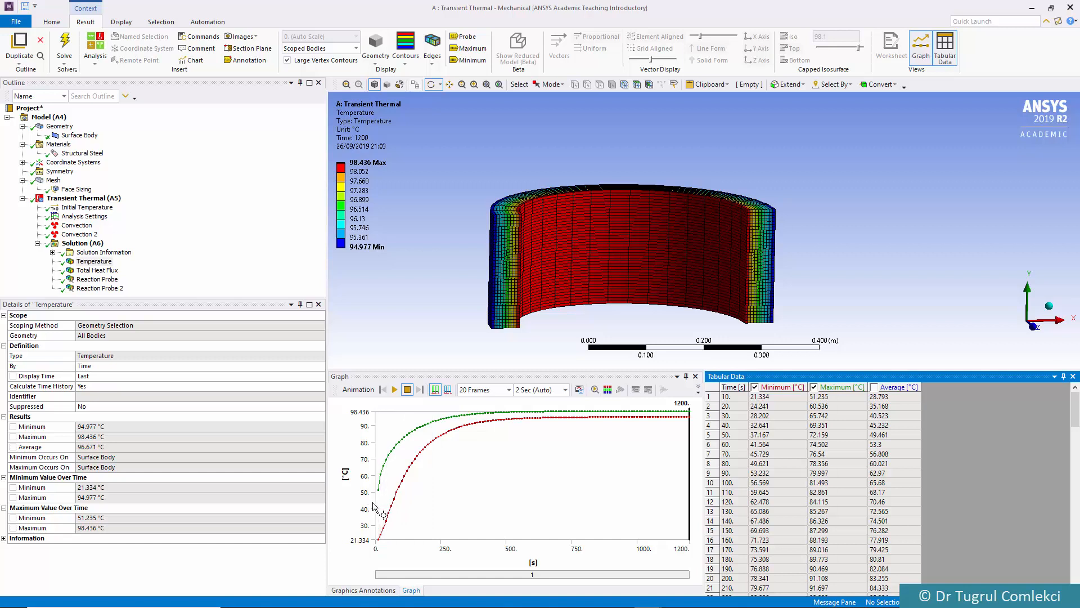
left_click(507, 389)
left_click(474, 448)
left_click(565, 389)
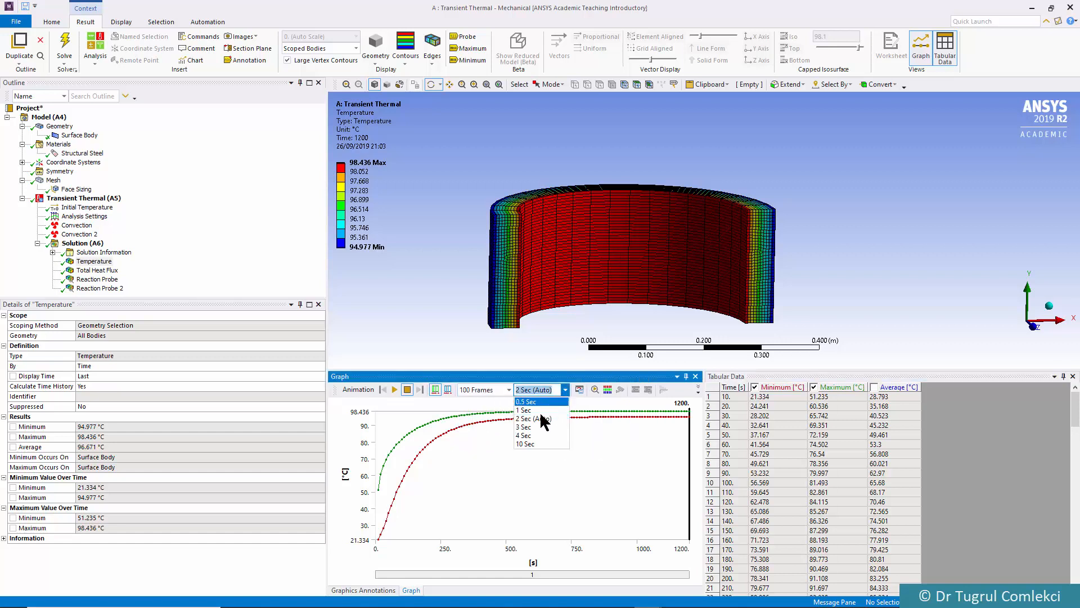
left_click(528, 435)
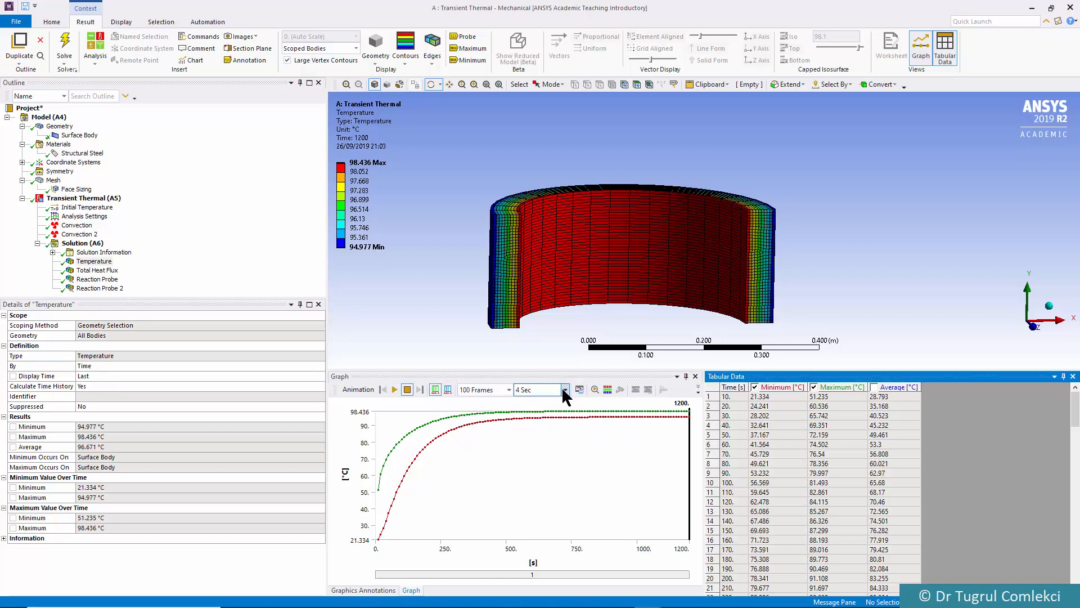
left_click(565, 389)
left_click(515, 437)
left_click(396, 390)
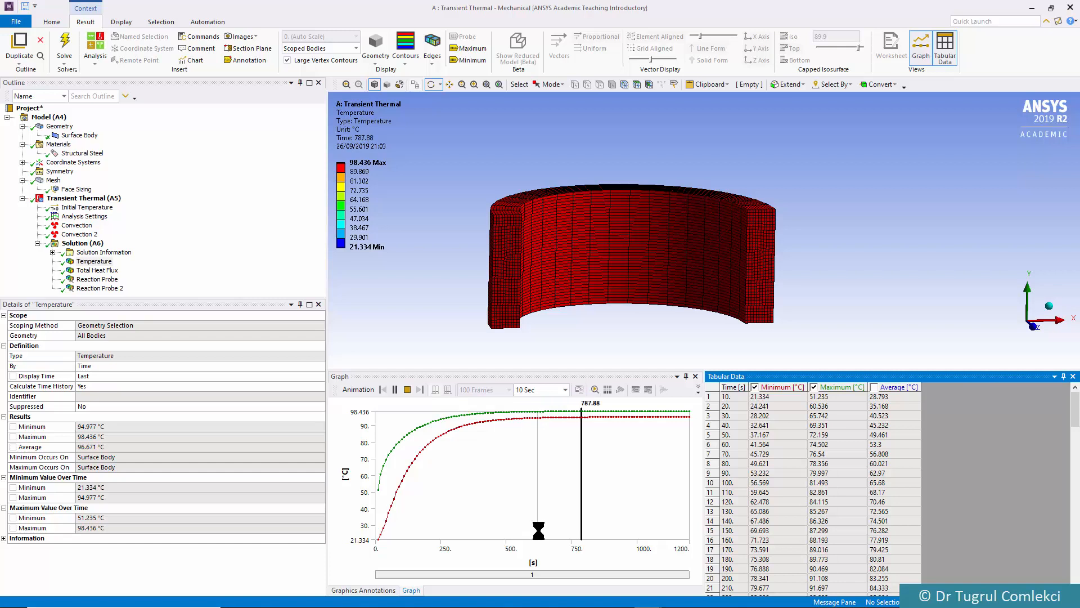
left_click(405, 389)
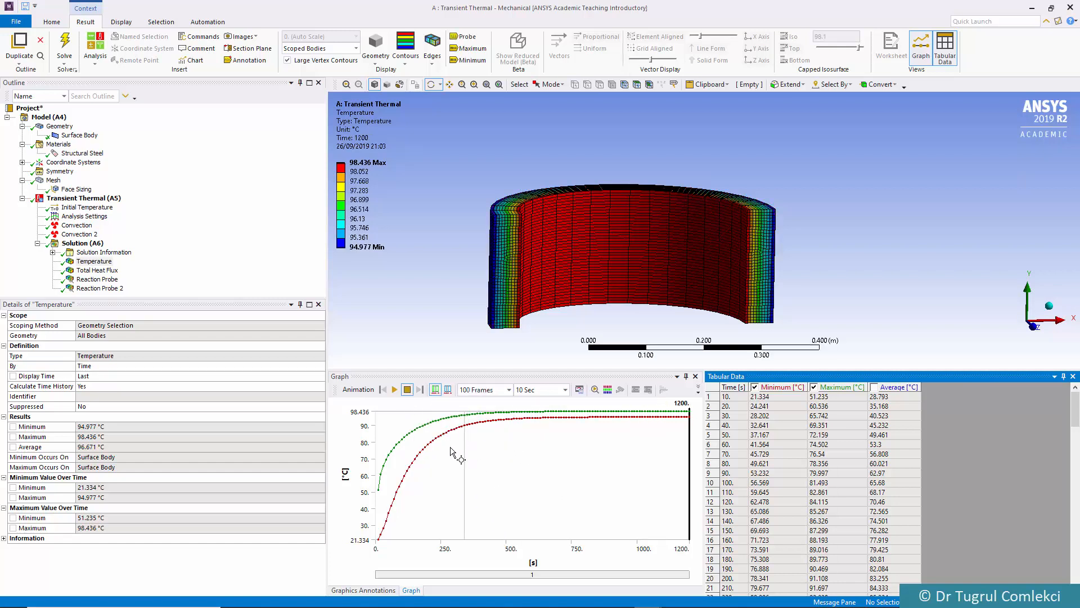
Retrieve the Temperature result at a display time of 500 s from the time graph
left_click(488, 451)
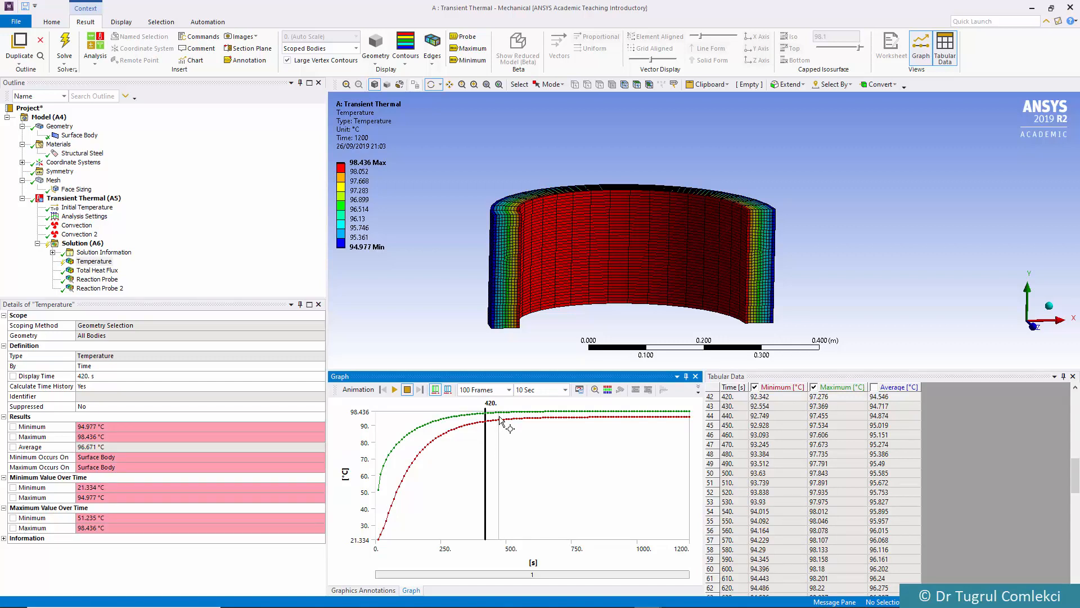
left_click(506, 417)
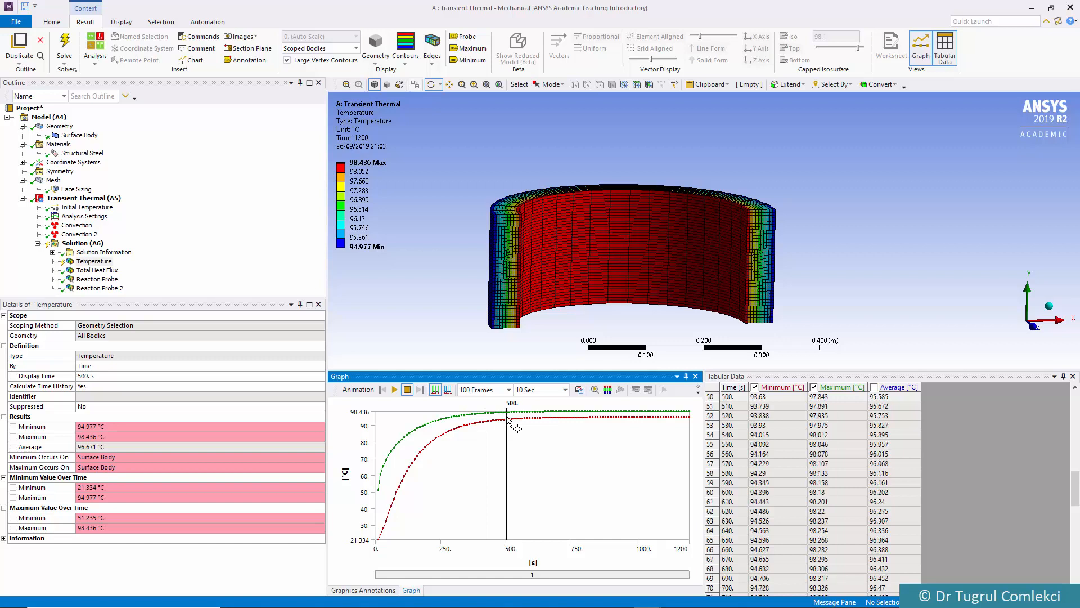
right_click(508, 422)
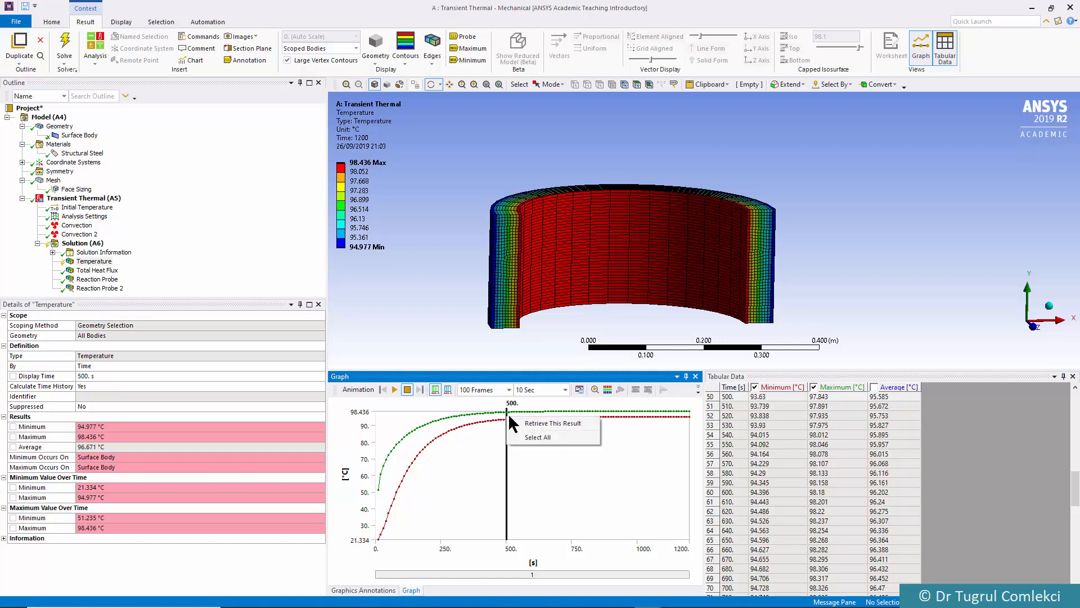
left_click(522, 423)
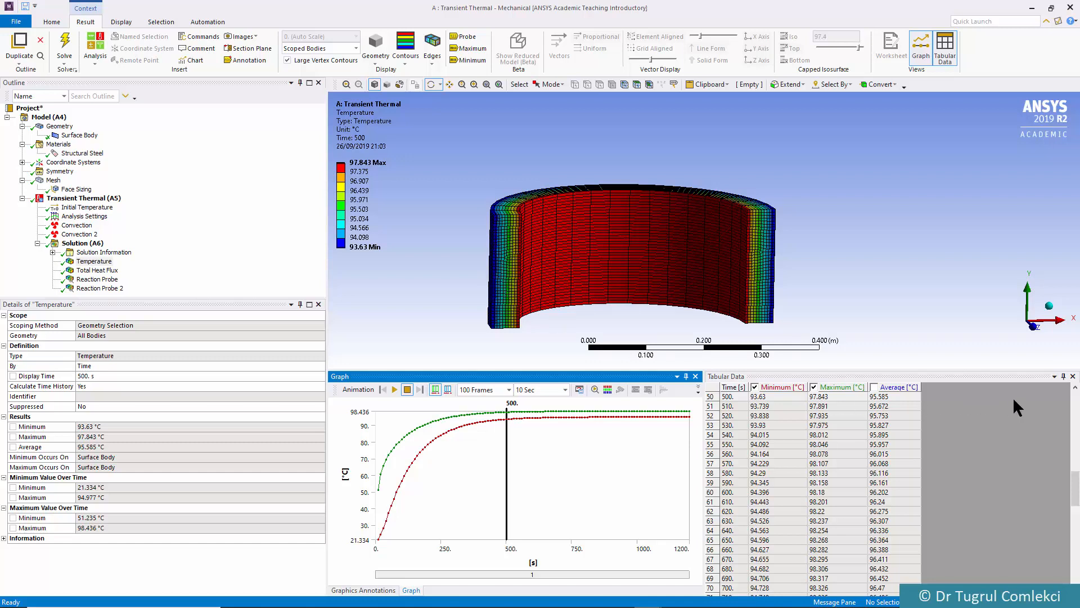
Review the tabulated temperatures from around 500 s through the final 1200 s row
left_click_drag(1076, 482, 1070, 477)
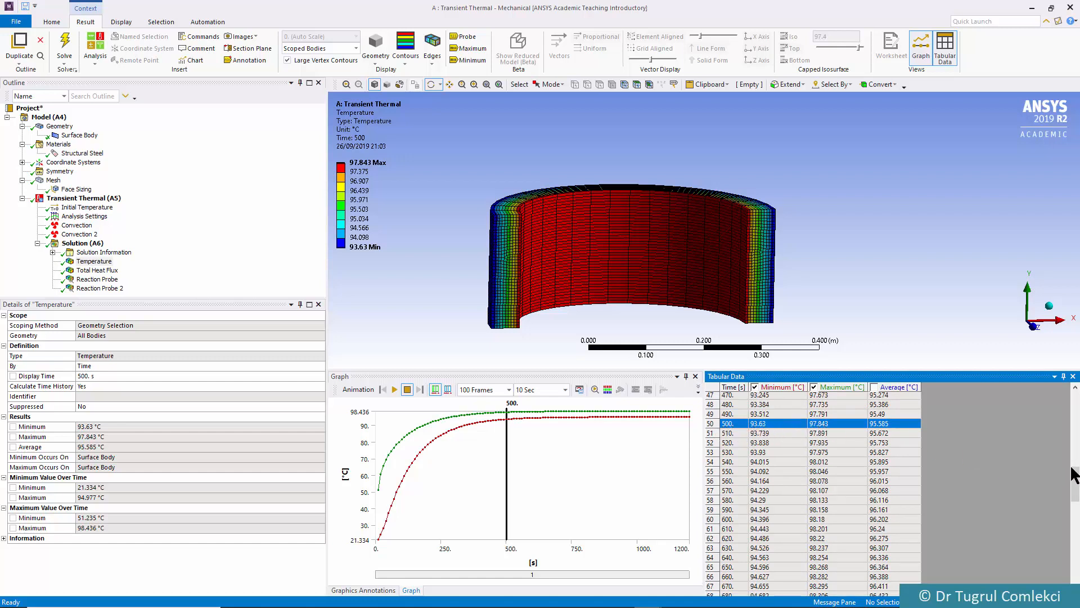
left_click_drag(1074, 480, 1075, 567)
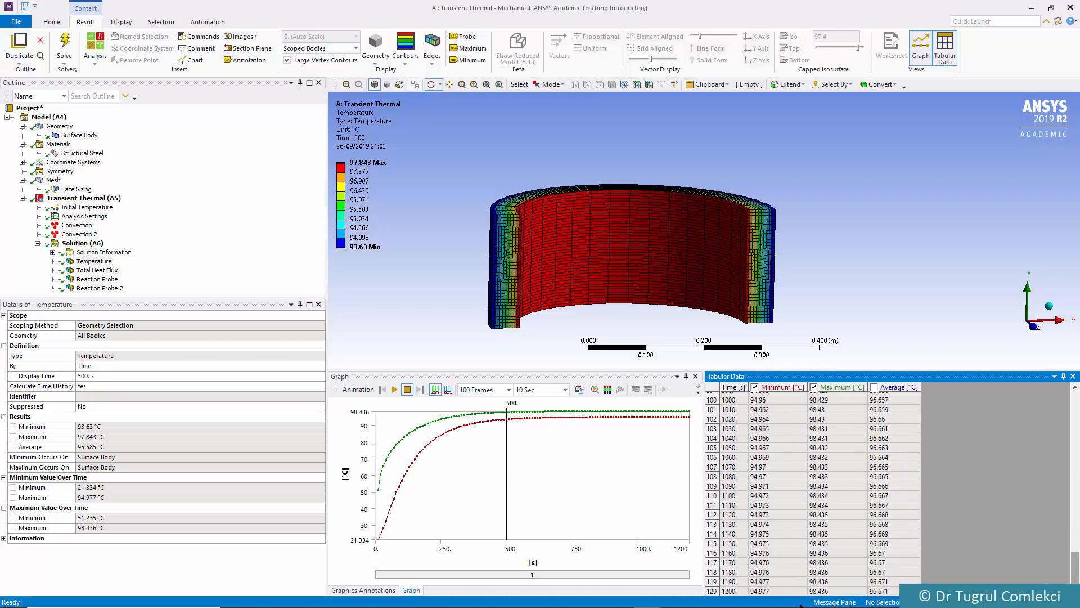
left_click(736, 590)
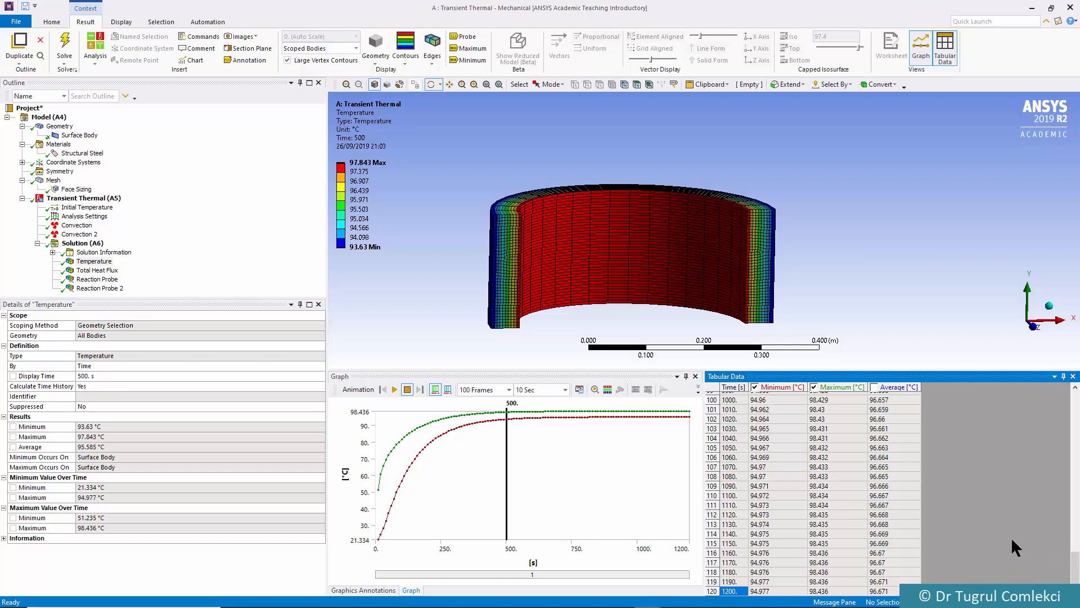
Examine the Total Heat Flux result and both reaction probes, and return to the Temperature result
left_click(92, 272)
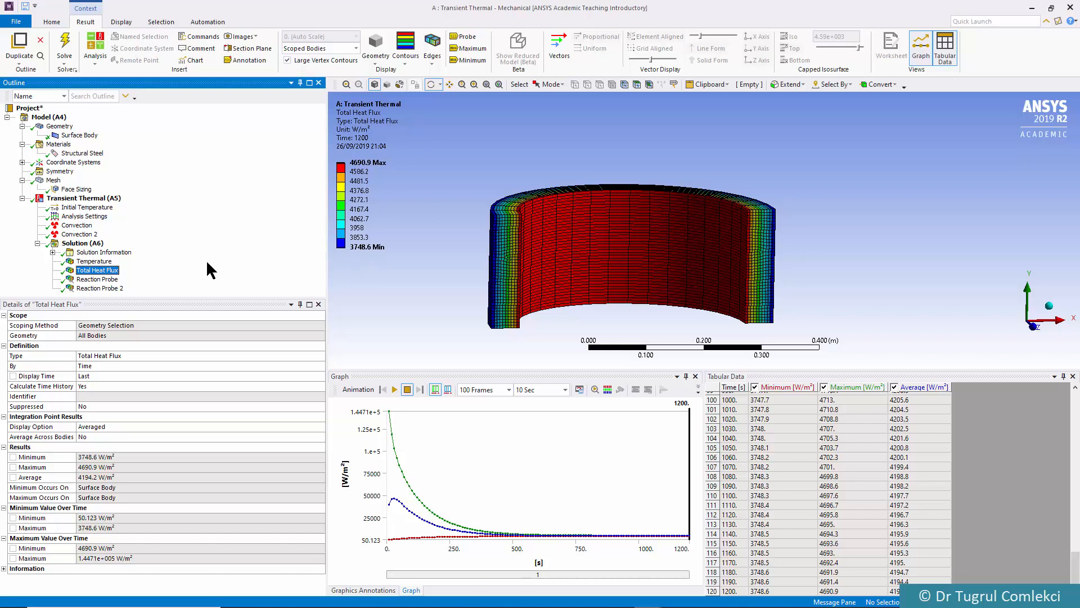
left_click(92, 280)
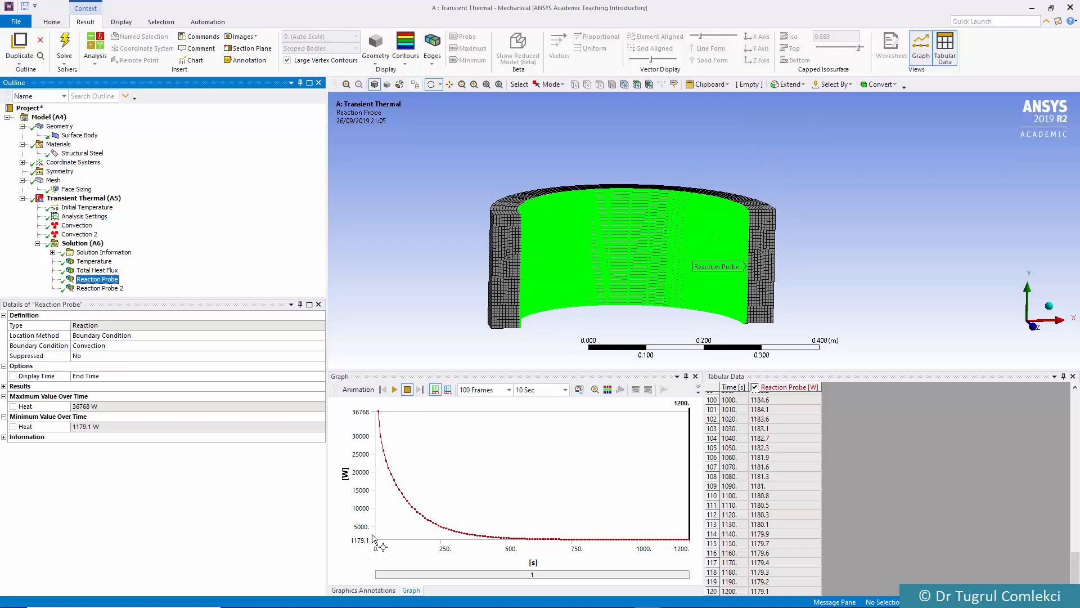
left_click(83, 289)
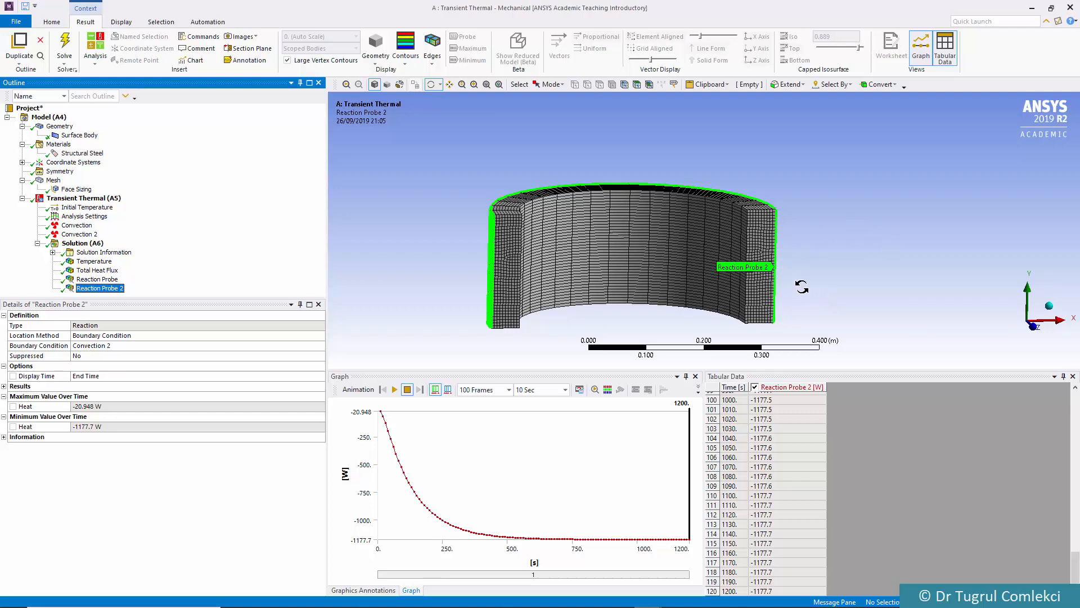
left_click(94, 263)
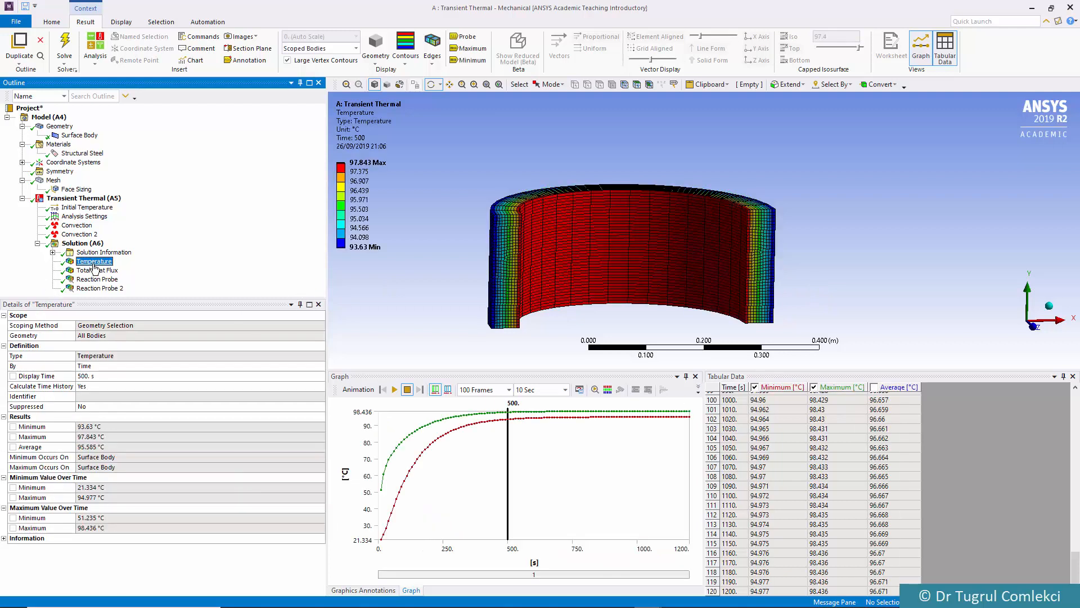